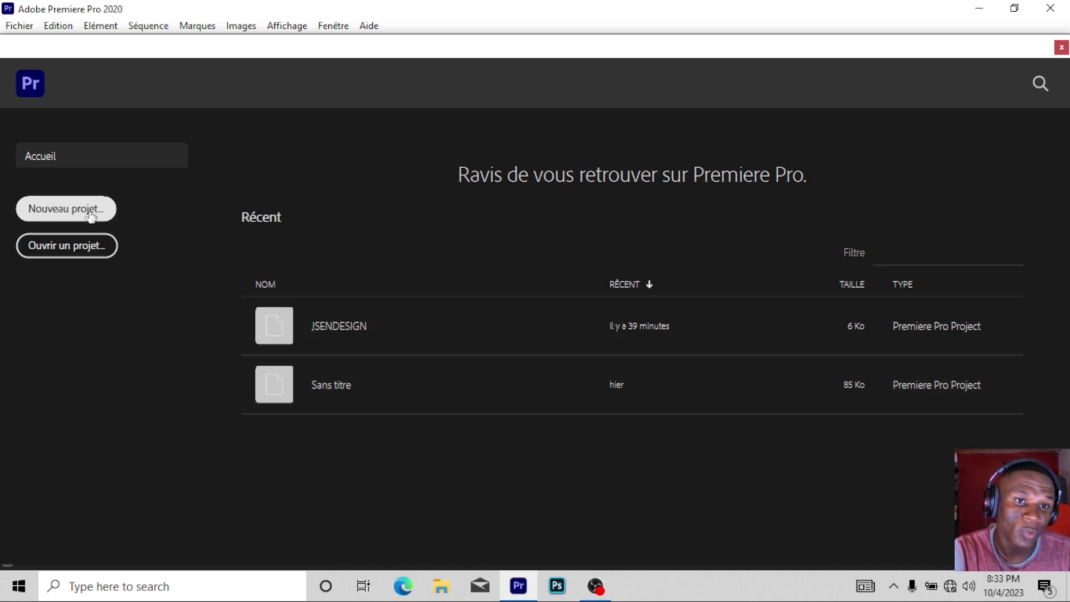
pyautogui.click(20, 27)
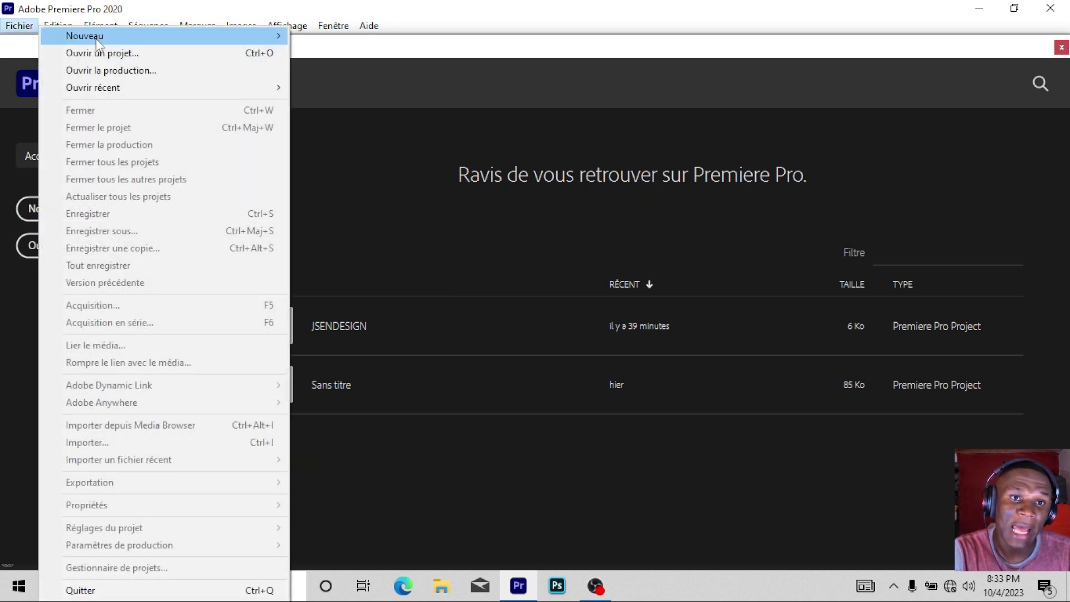
pyautogui.moveTo(134, 44)
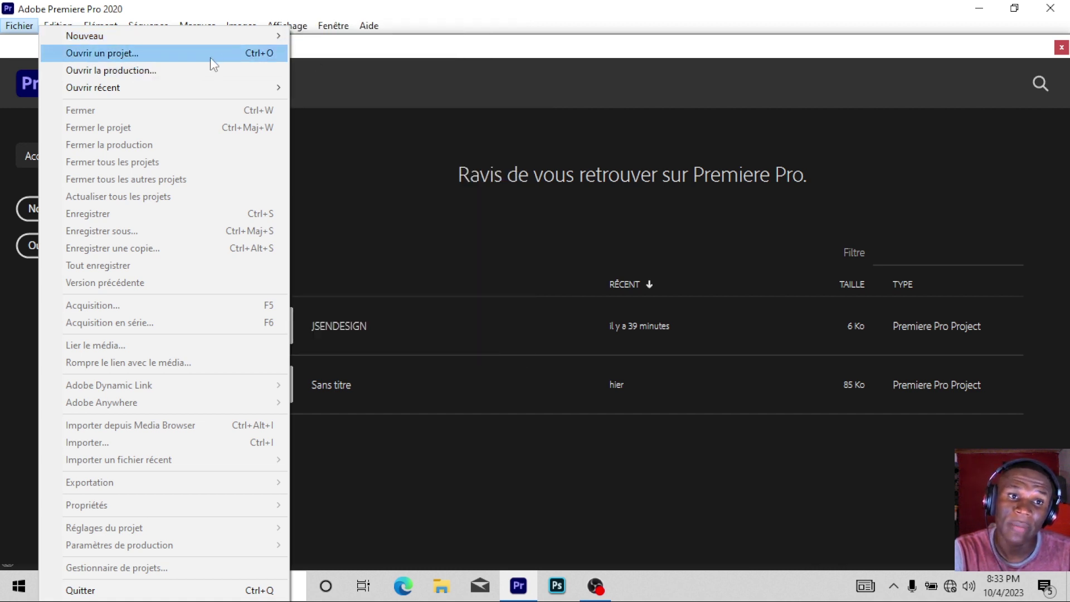
pyautogui.moveTo(199, 89)
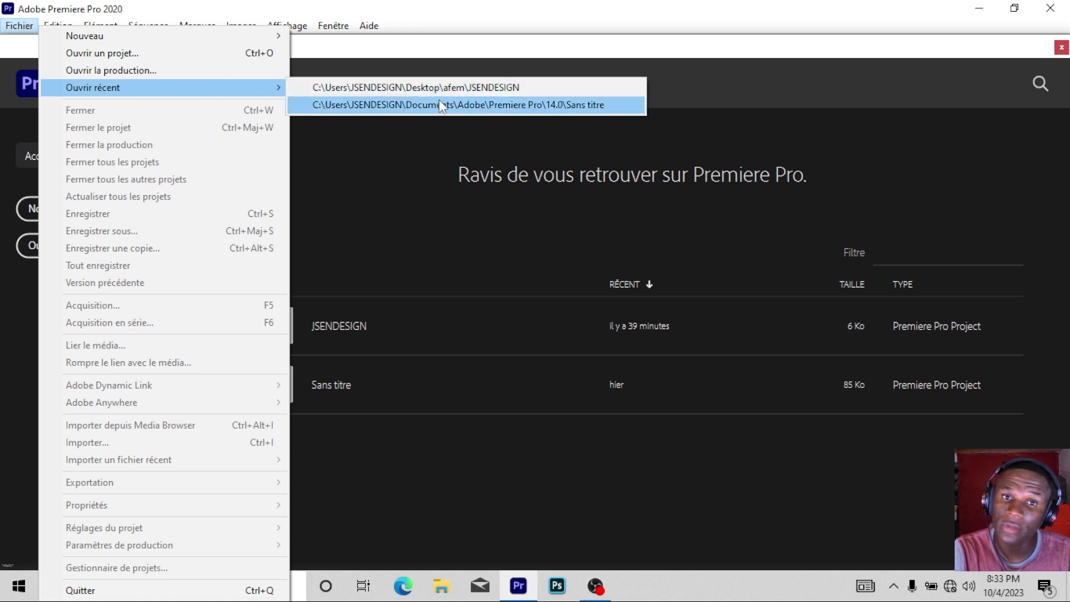
pyautogui.click(368, 162)
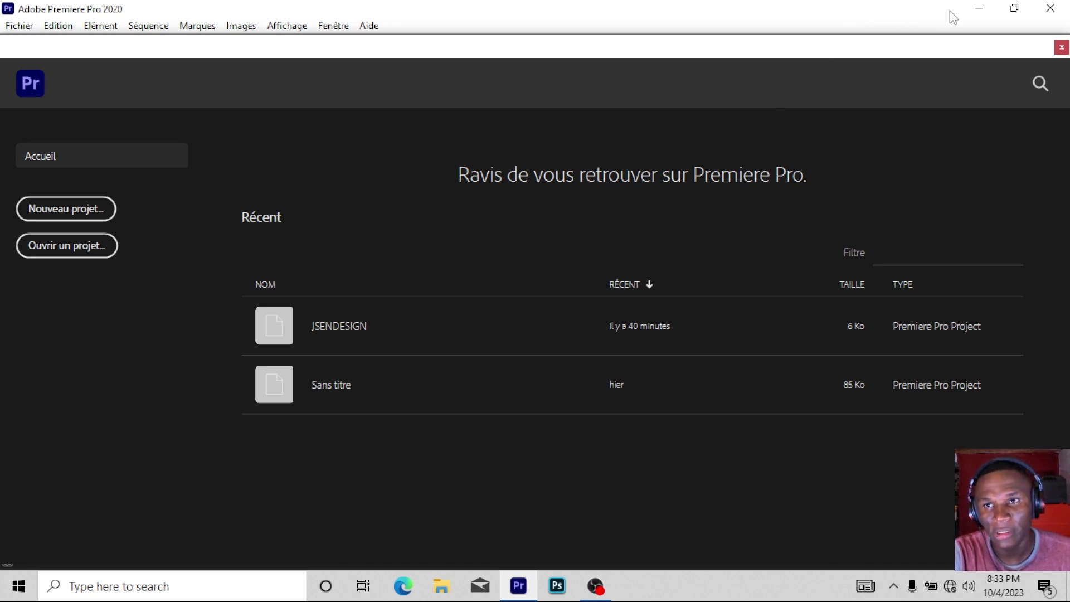
# Minimize Premiere Pro, then make a new desktop folder and name it ROSH
pyautogui.click(979, 12)
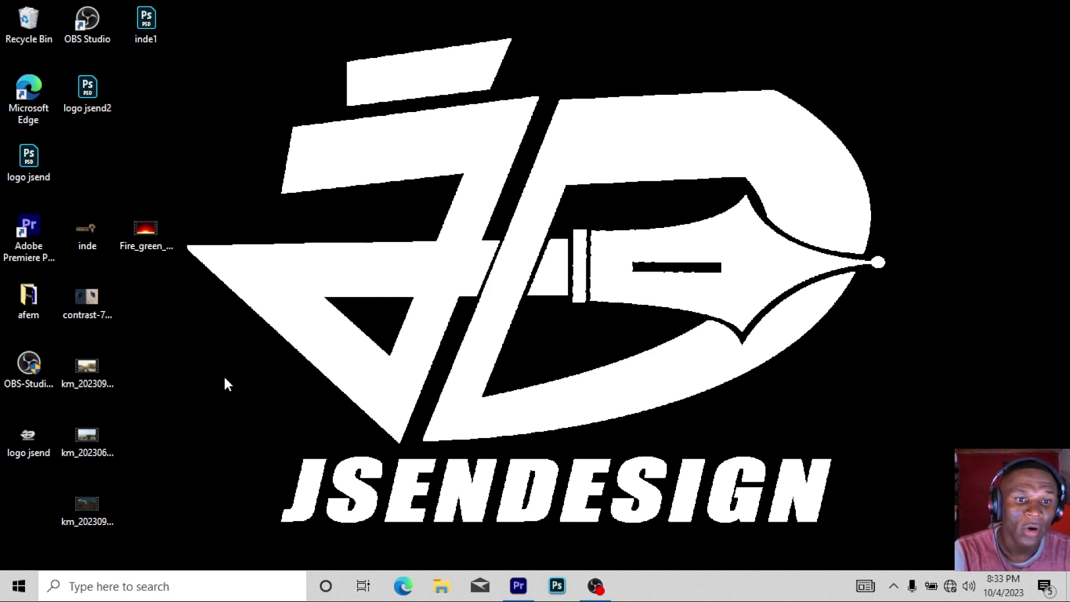
pyautogui.rightClick(172, 343)
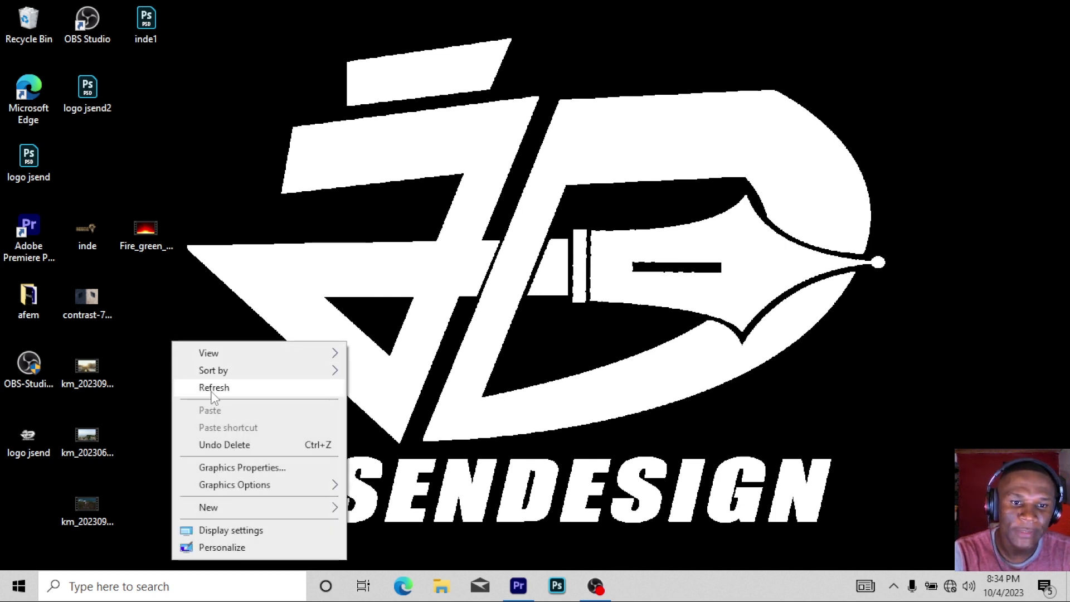
pyautogui.moveTo(279, 508)
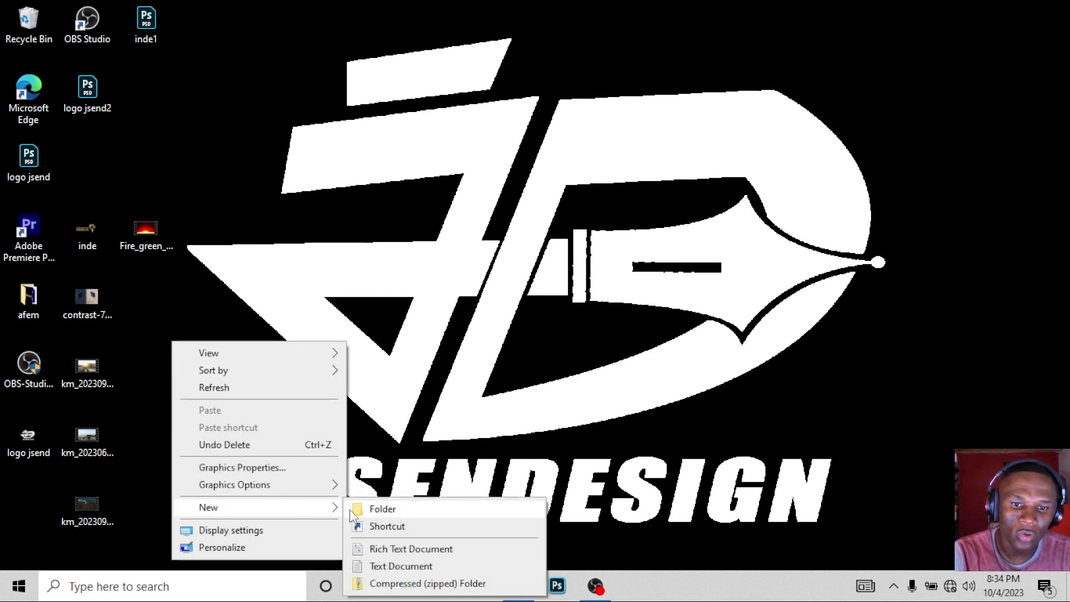
pyautogui.click(389, 510)
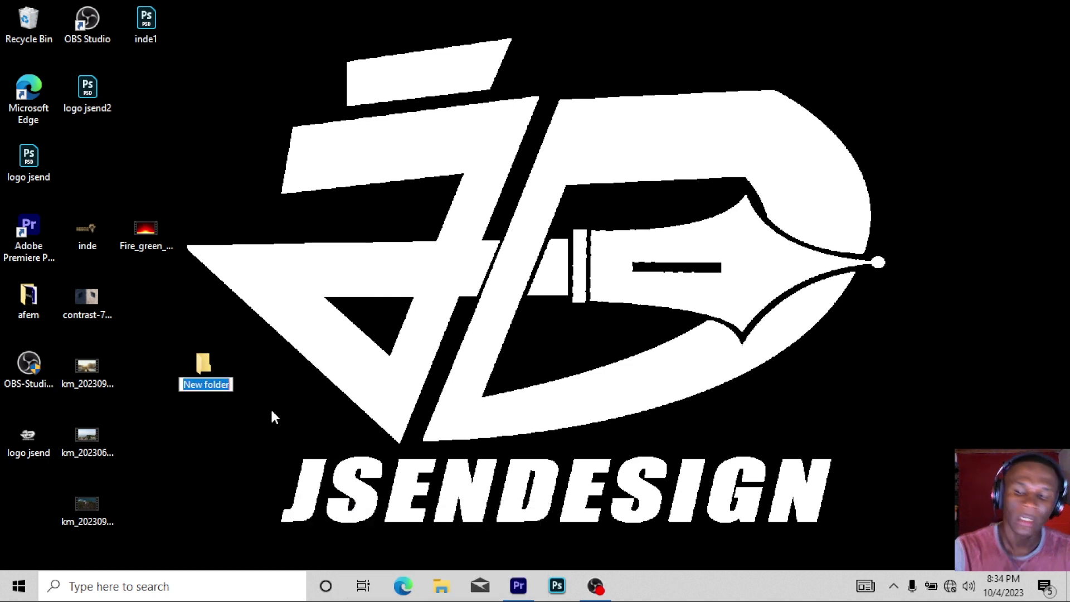
pyautogui.press('BackSpace')
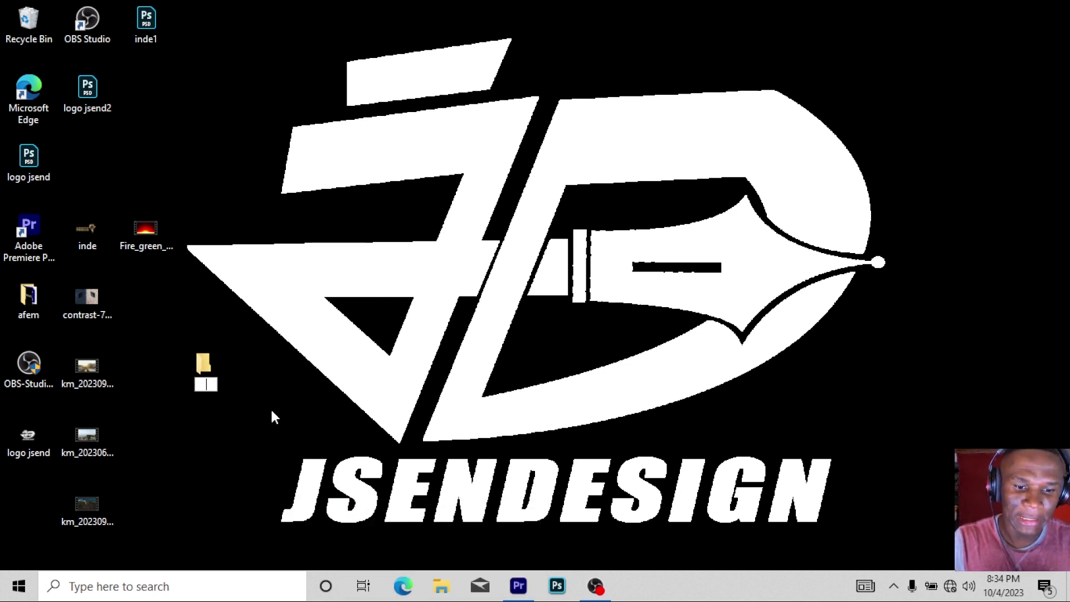
pyautogui.write('RO')
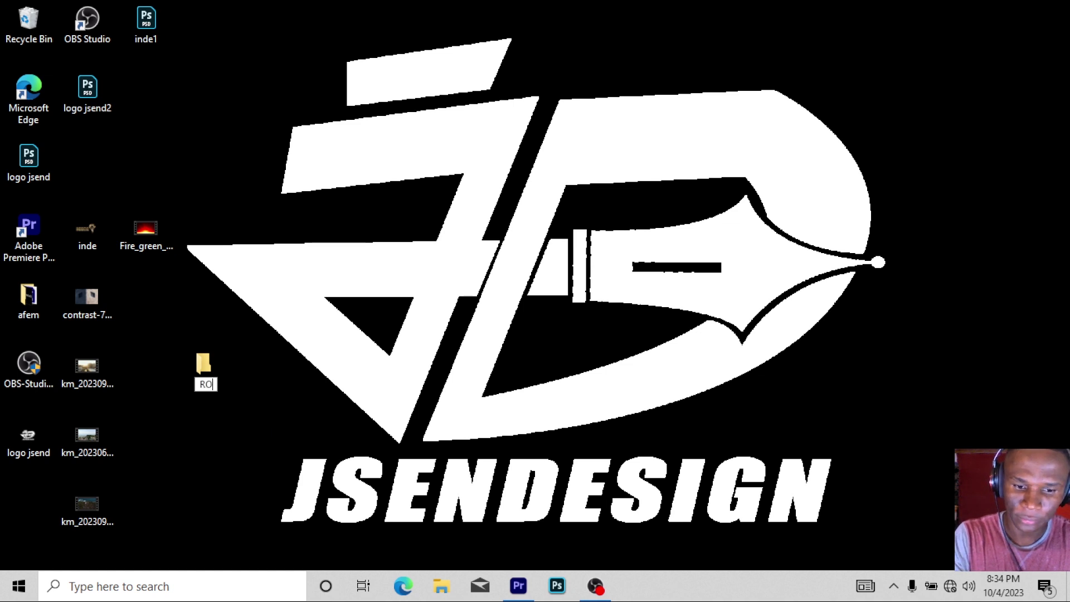
pyautogui.write('SH')
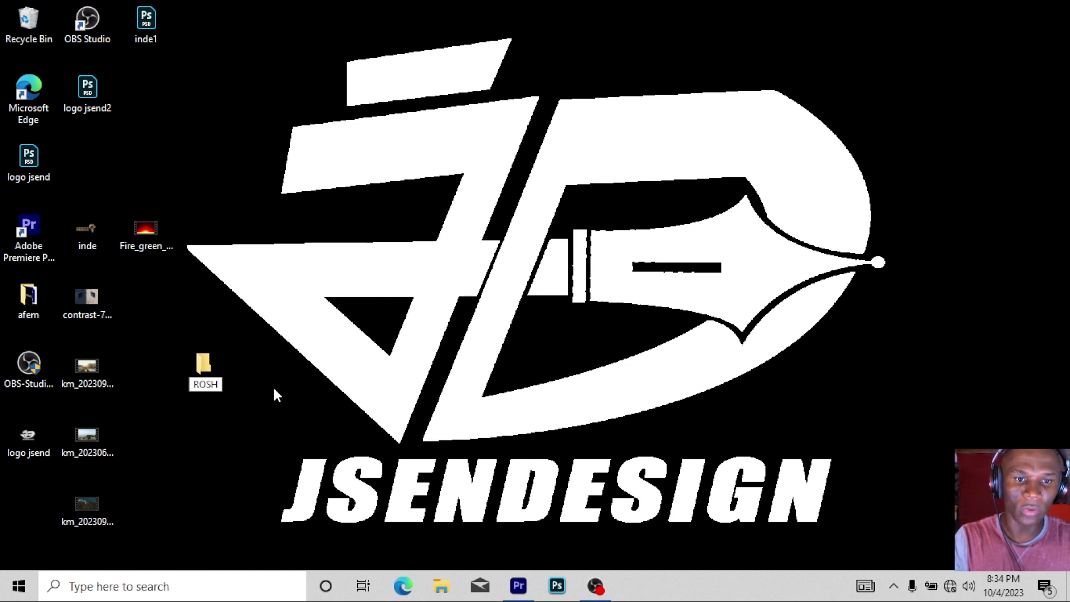
pyautogui.press('Return')
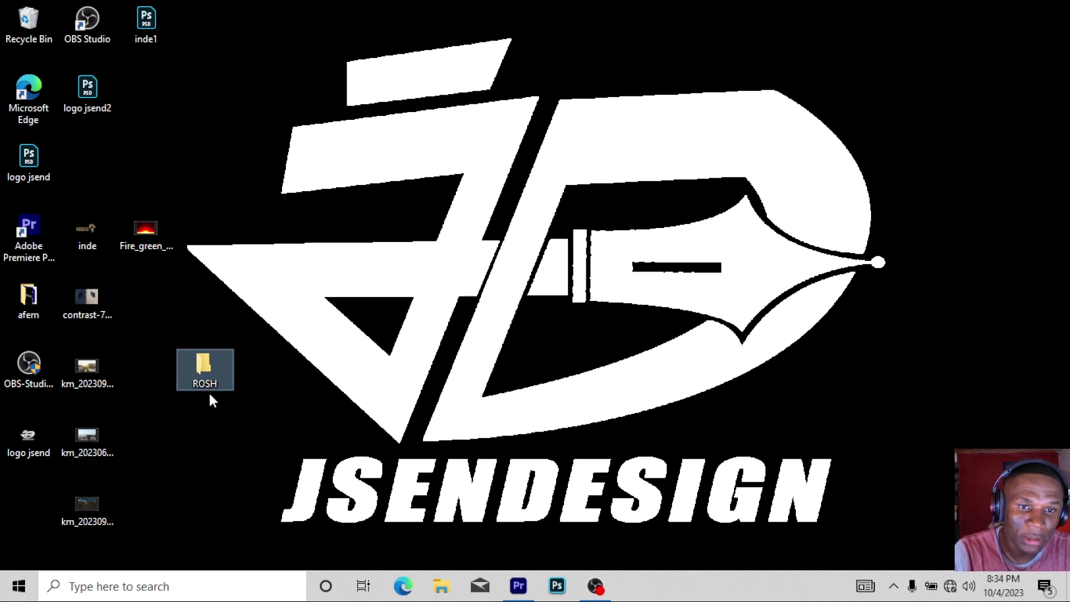
pyautogui.rightClick(257, 369)
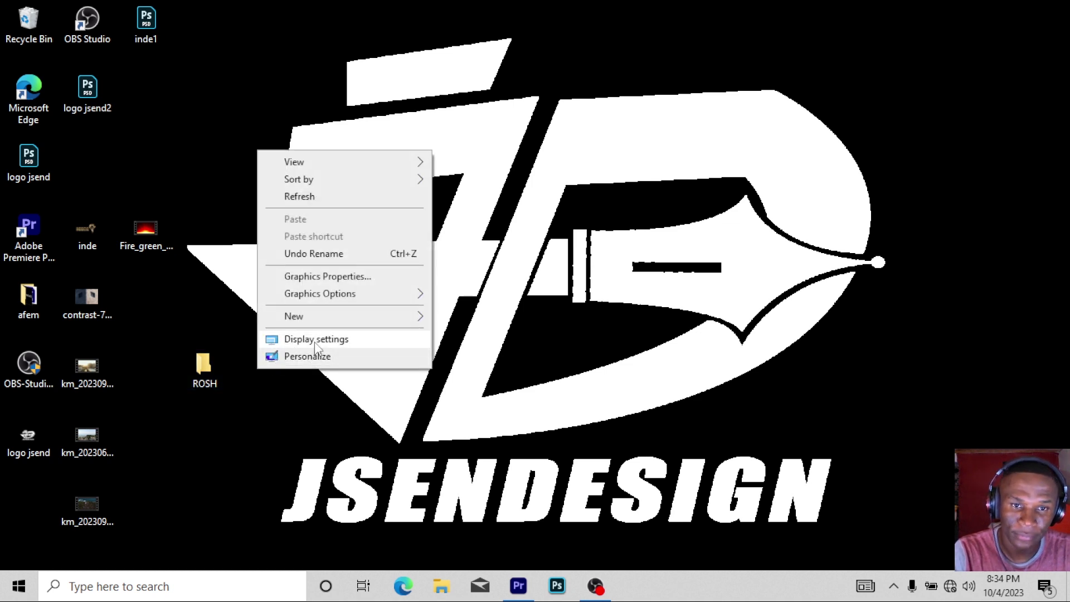
pyautogui.click(230, 416)
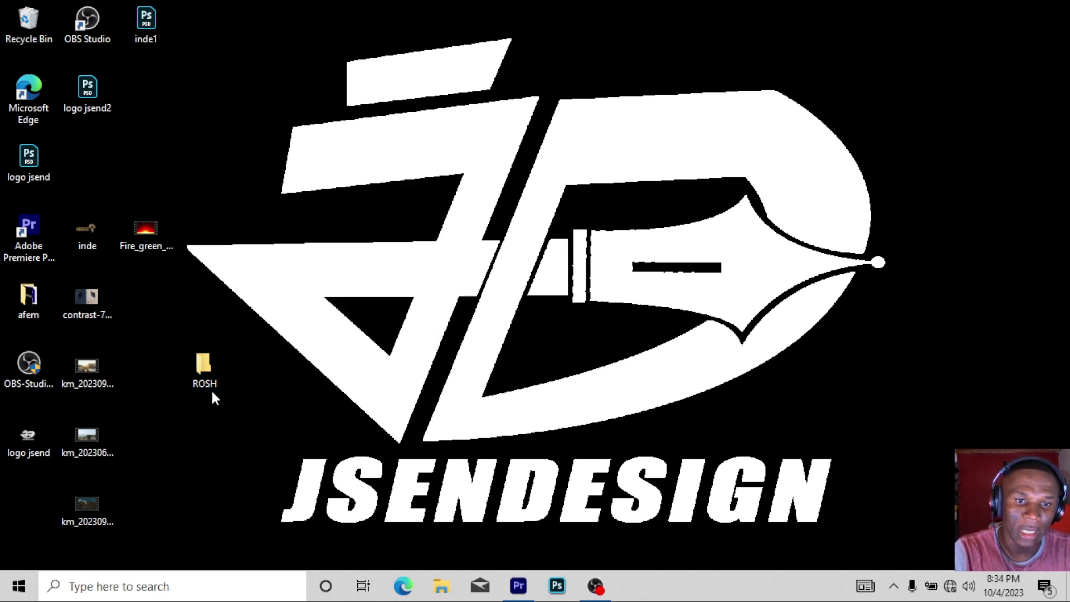
# Open ROSH and add a new subfolder named AUDIO inside it
pyautogui.doubleClick(205, 369)
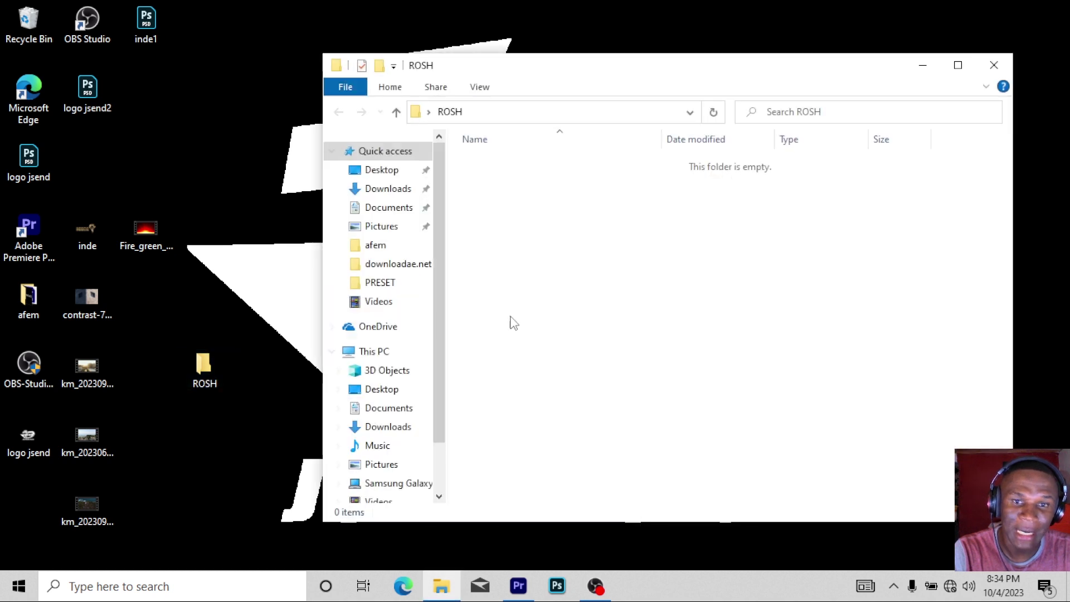
pyautogui.rightClick(538, 208)
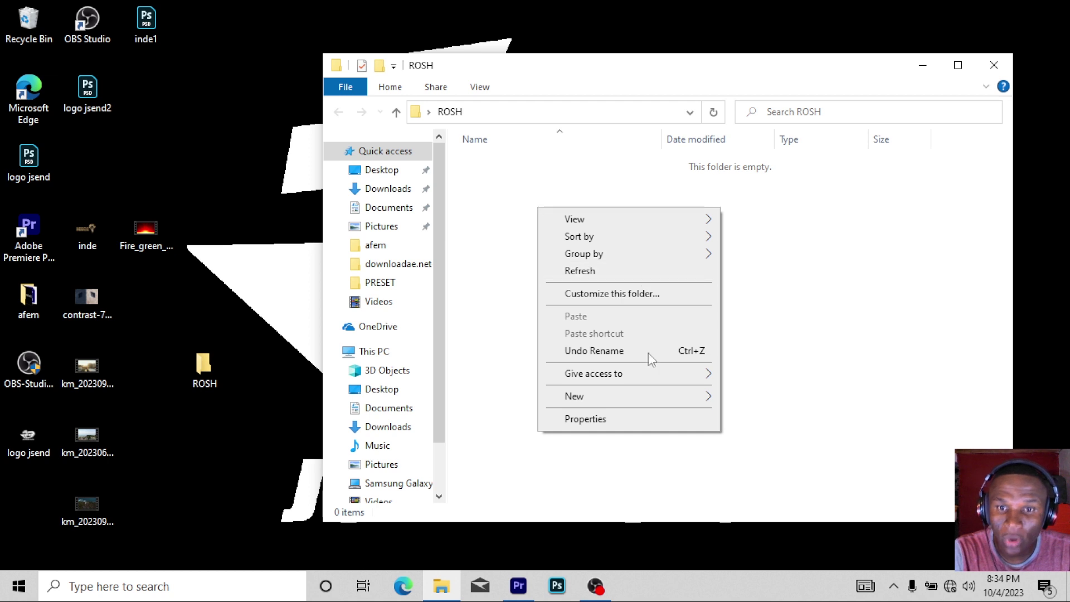
pyautogui.moveTo(678, 394)
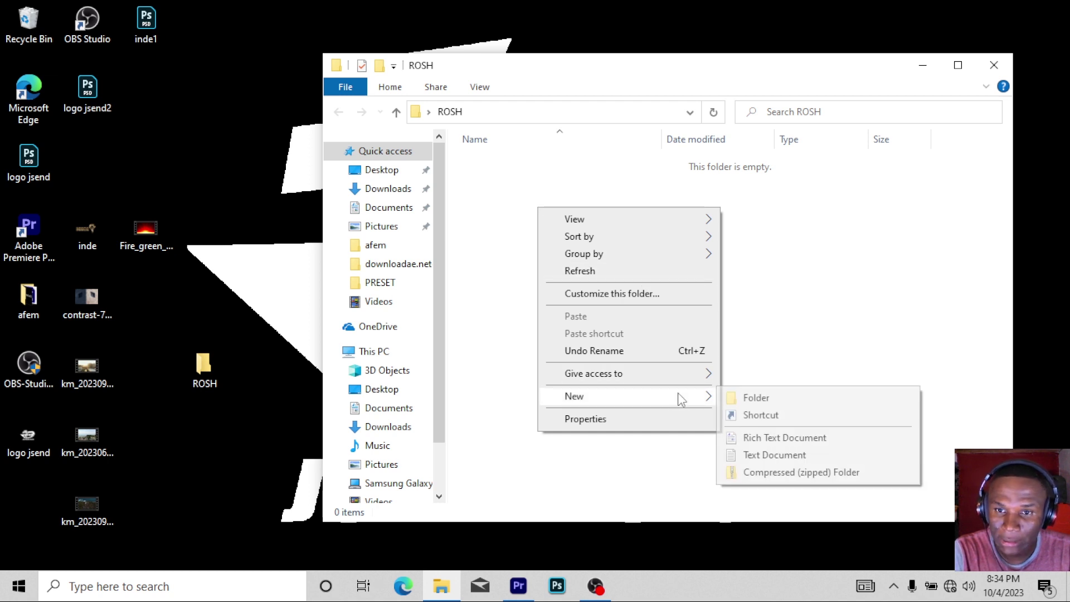
pyautogui.click(747, 398)
pyautogui.write('A')
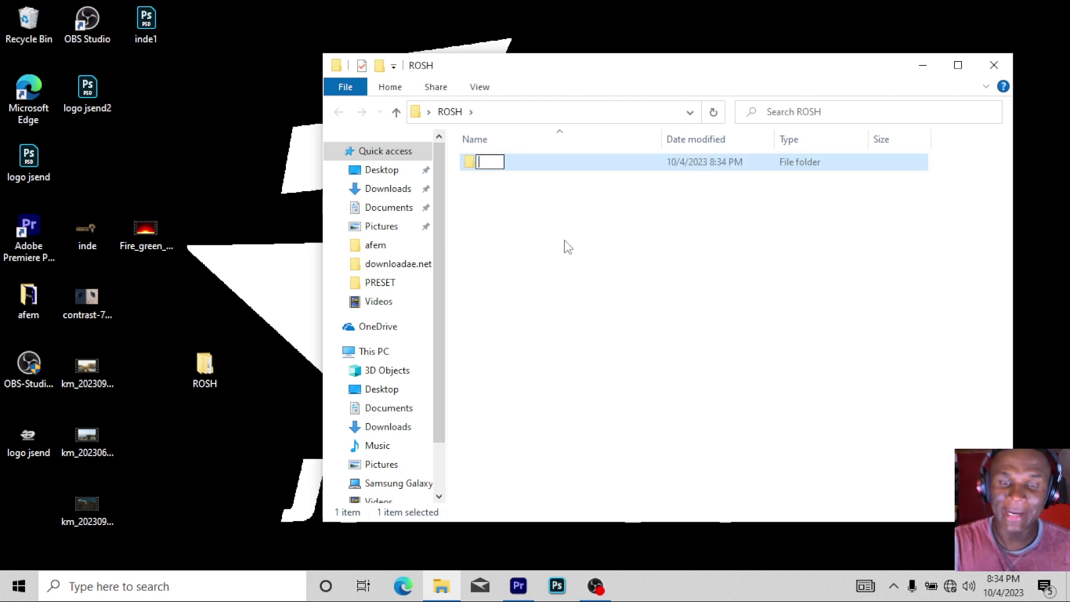
pyautogui.write('U')
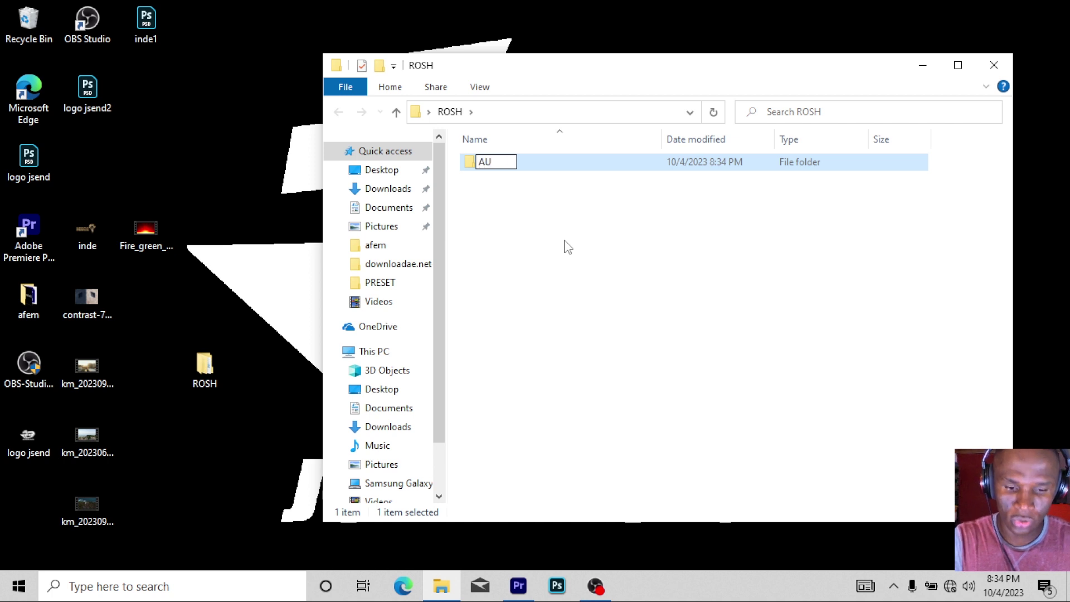
pyautogui.write('DIO')
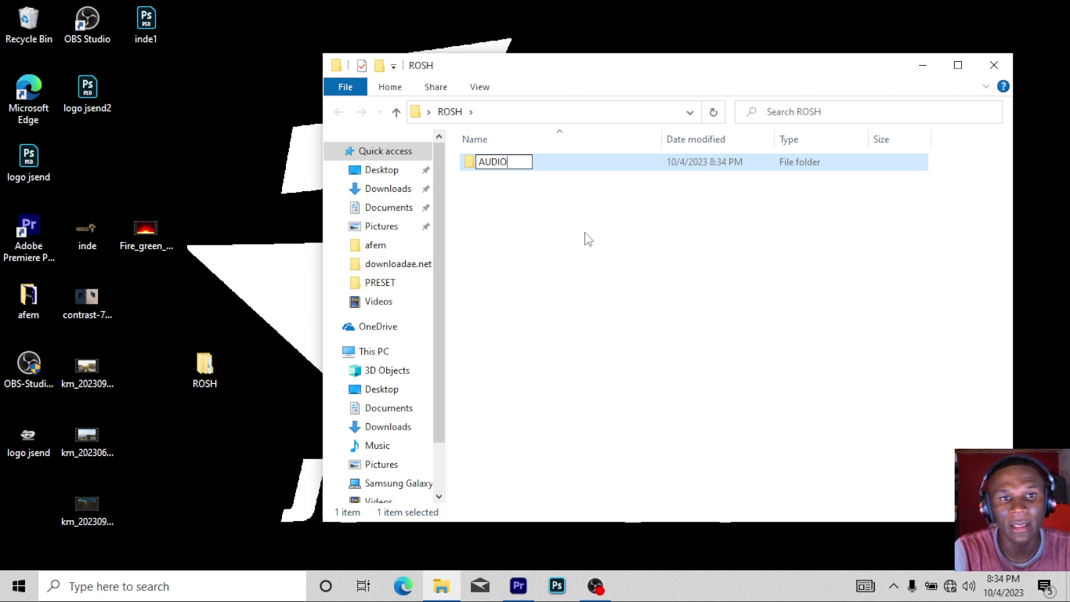
pyautogui.click(524, 202)
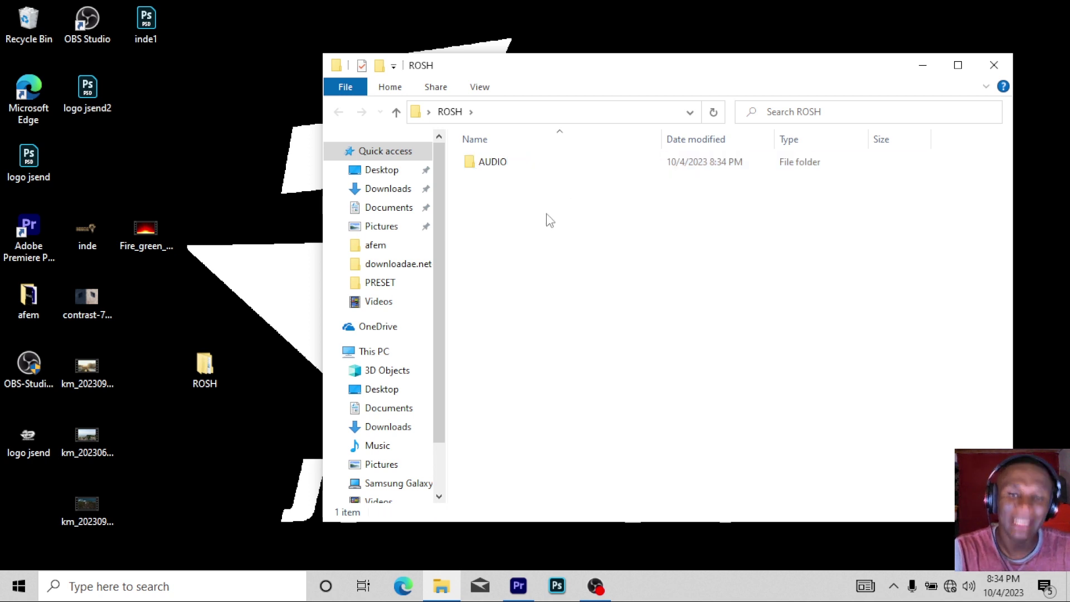
pyautogui.rightClick(491, 208)
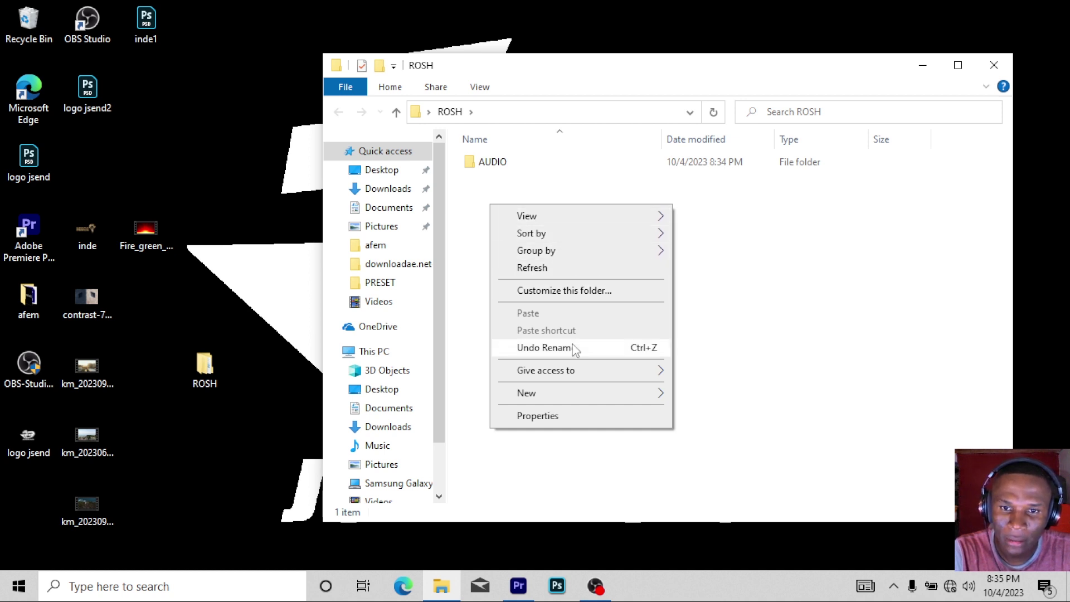
pyautogui.moveTo(576, 400)
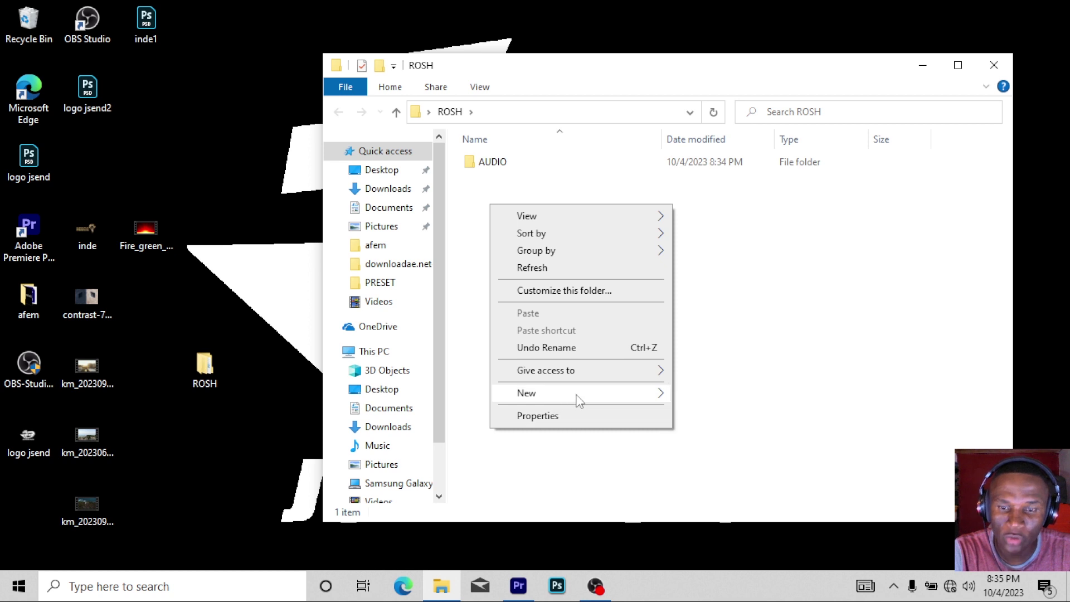
pyautogui.click(758, 301)
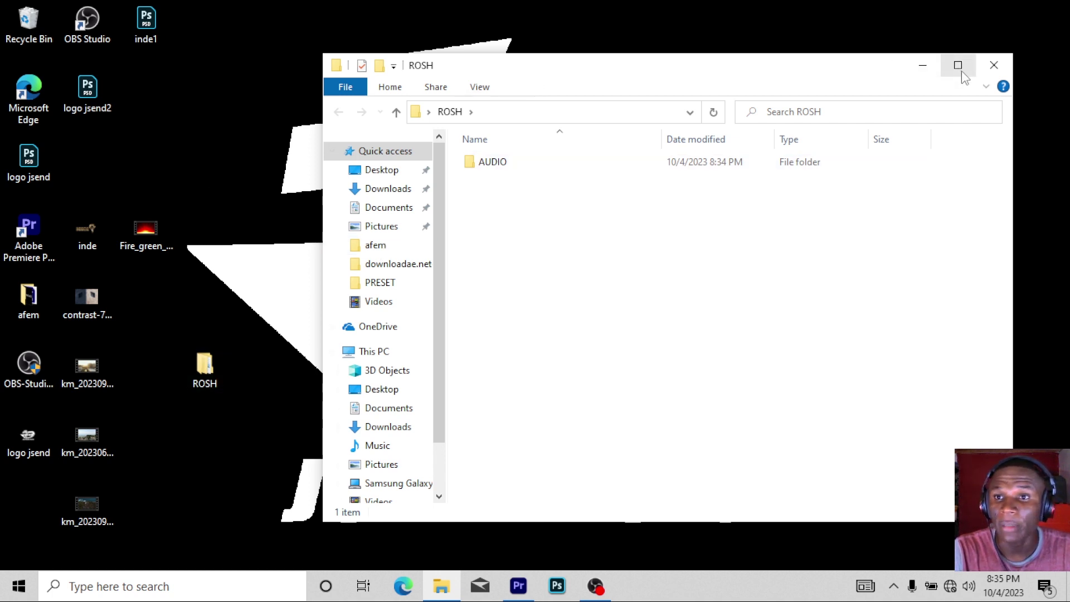
# Reopen ROSH and drag the three km_ MP4 clips from the desktop into it
pyautogui.click(993, 66)
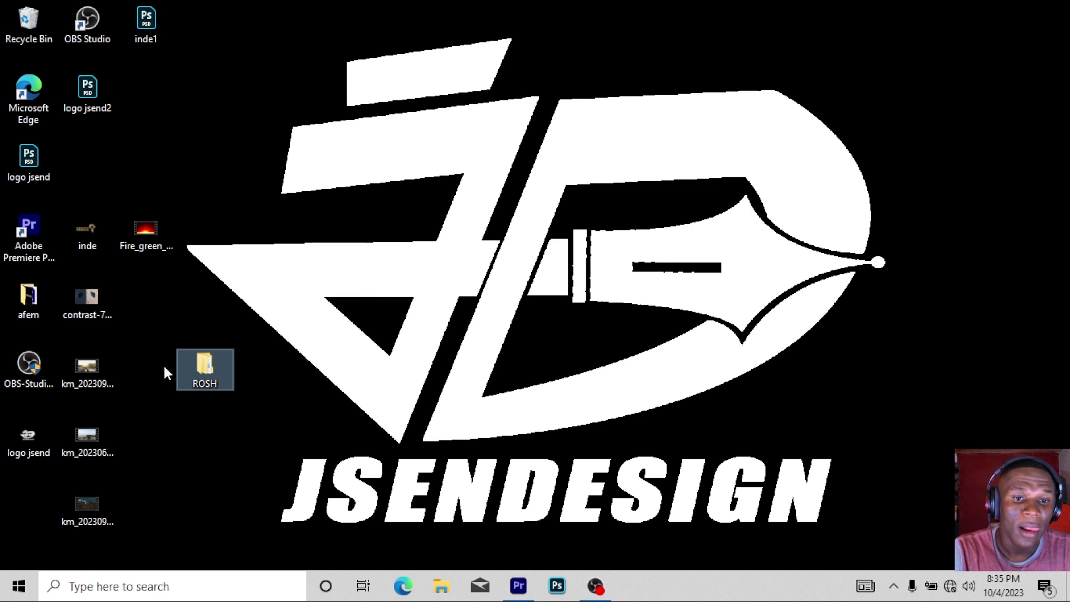
pyautogui.doubleClick(216, 355)
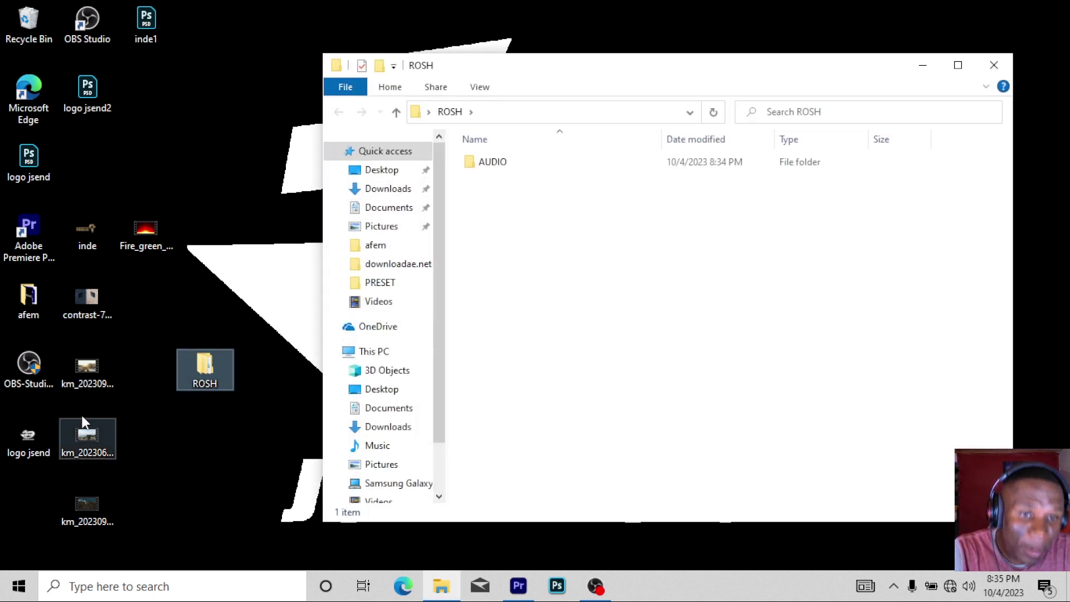
pyautogui.press('alt')
pyautogui.click(84, 383)
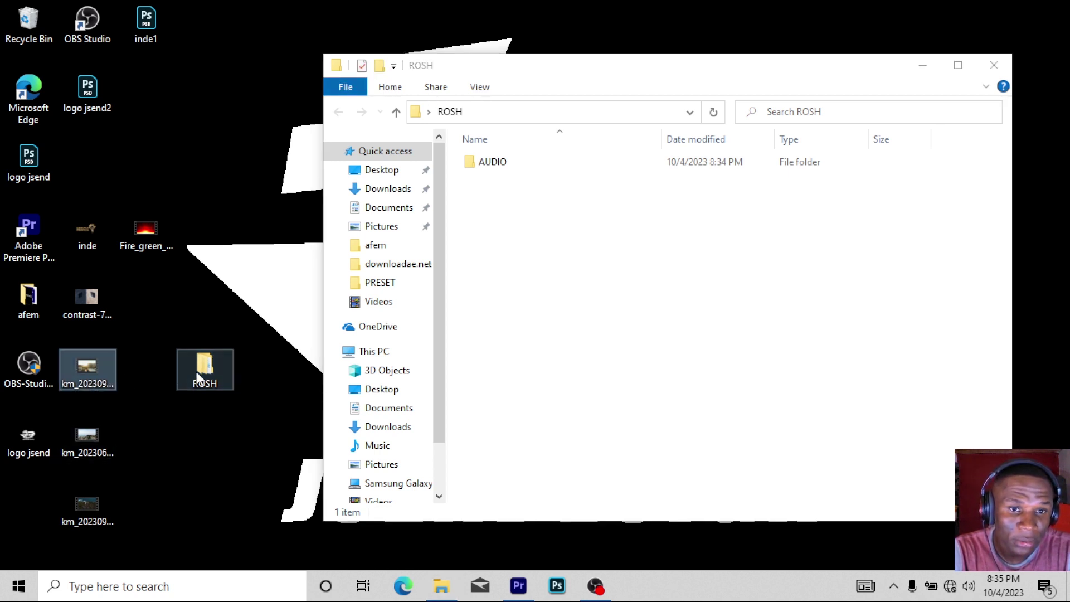
pyautogui.keyDown('ctrl'); pyautogui.click(96, 432); pyautogui.keyUp('ctrl')
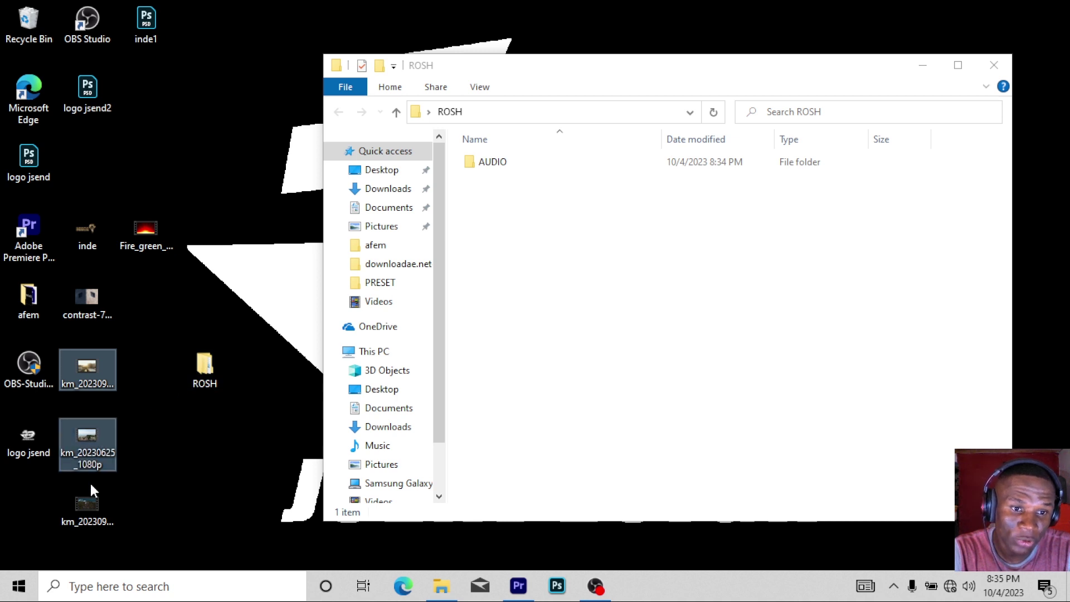
pyautogui.keyDown('ctrl'); pyautogui.click(91, 500); pyautogui.keyUp('ctrl')
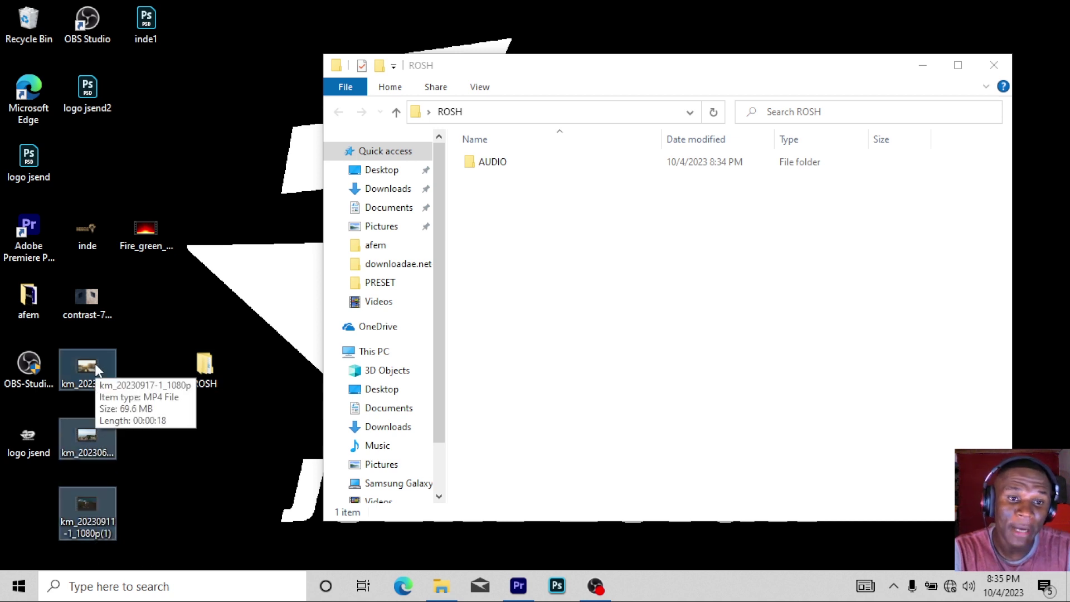
pyautogui.moveTo(98, 364); pyautogui.dragTo(203, 362)
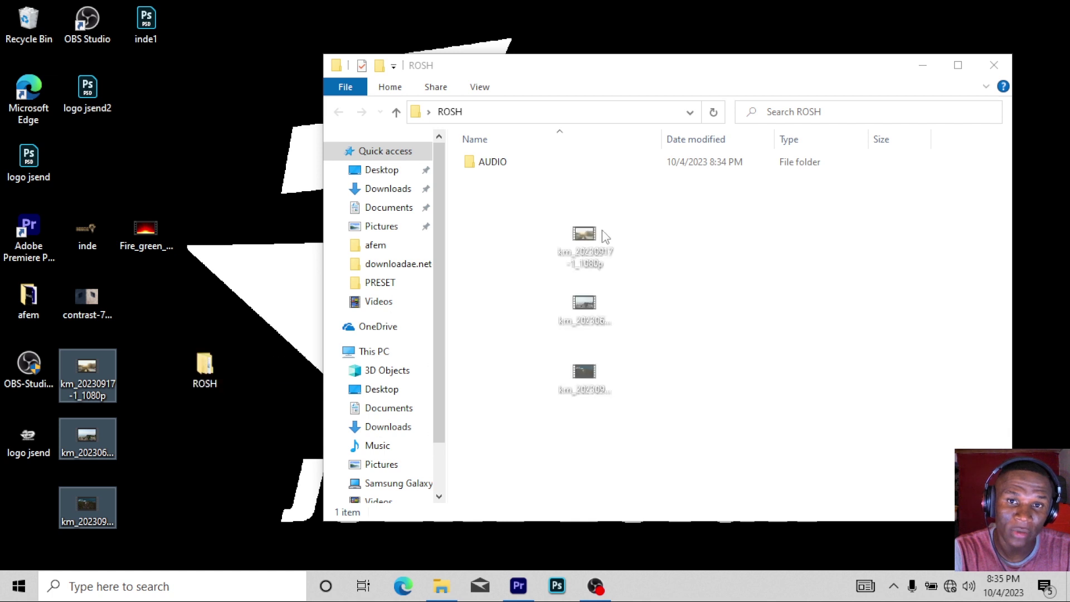
pyautogui.moveTo(203, 362); pyautogui.dragTo(571, 247)
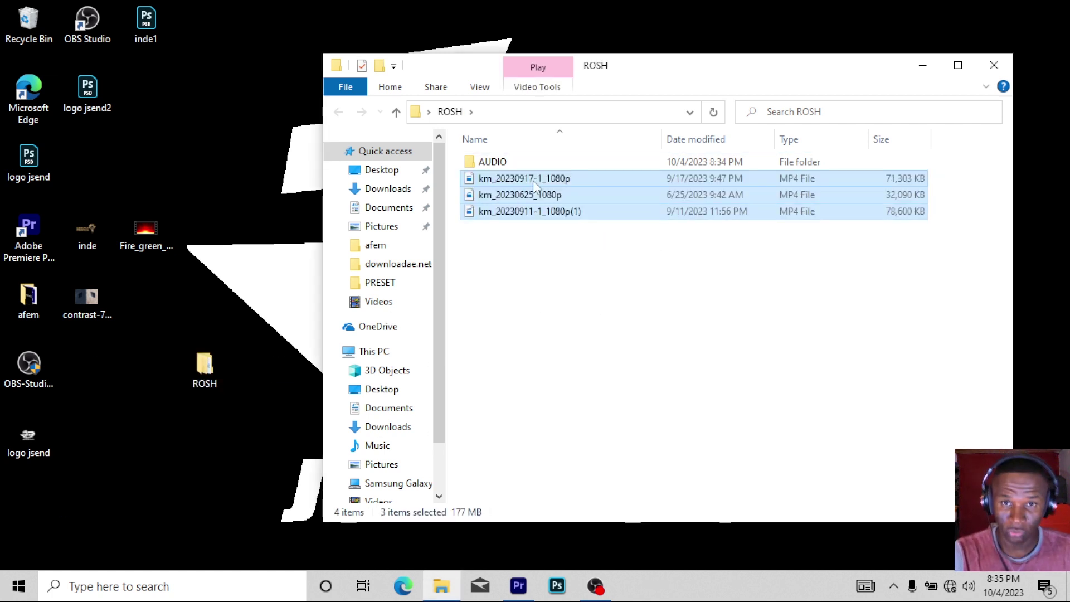
# Switch ROSH to Large icons view and move its window up and to the left
pyautogui.click(592, 281)
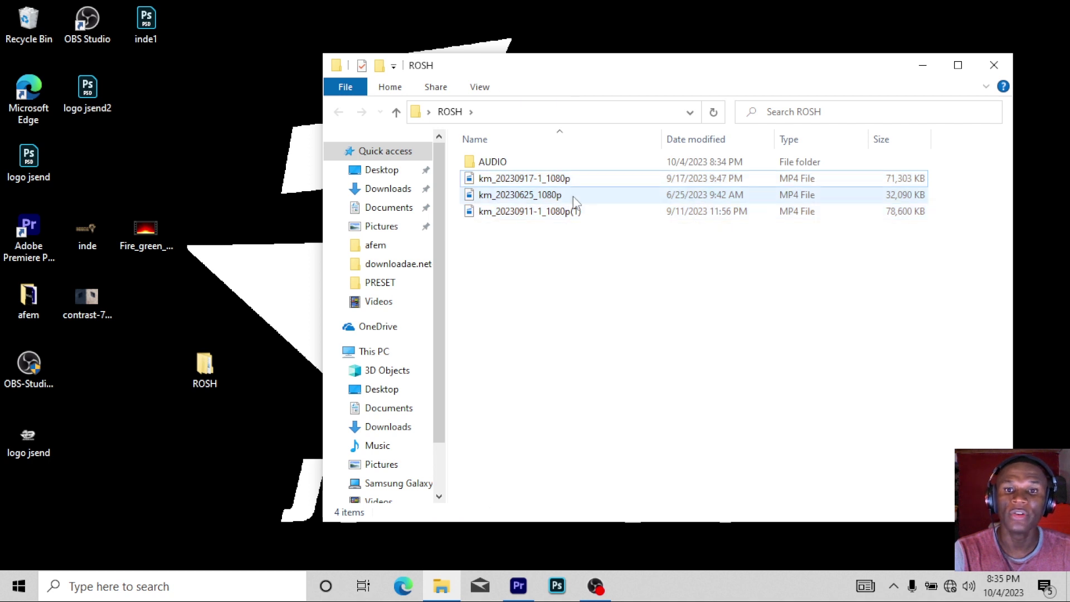
pyautogui.click(560, 180)
pyautogui.click(560, 196)
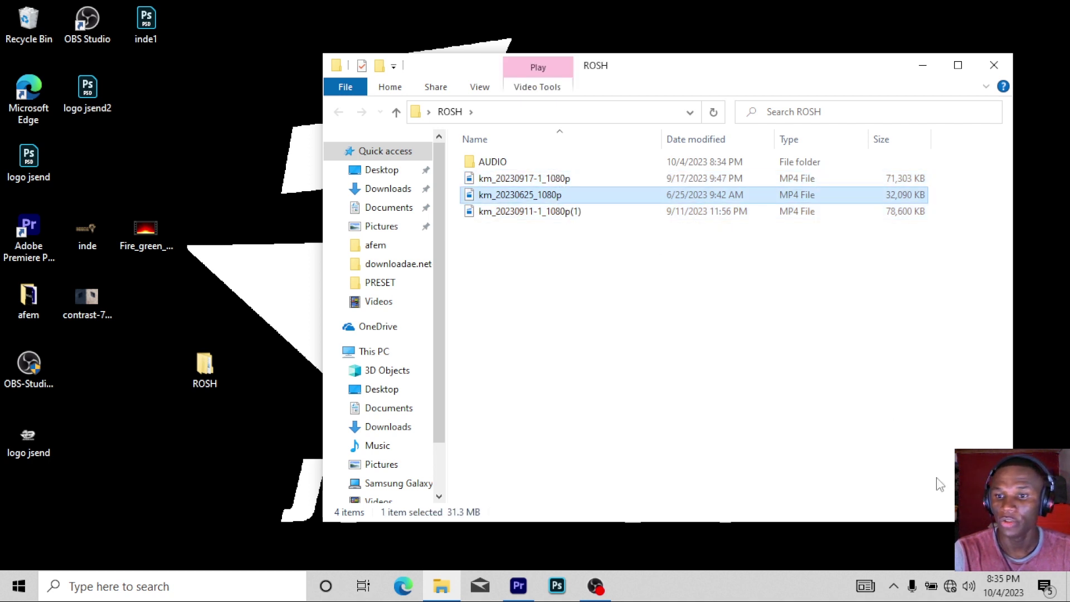
pyautogui.hotkey('ctrl', 'shift', '2')
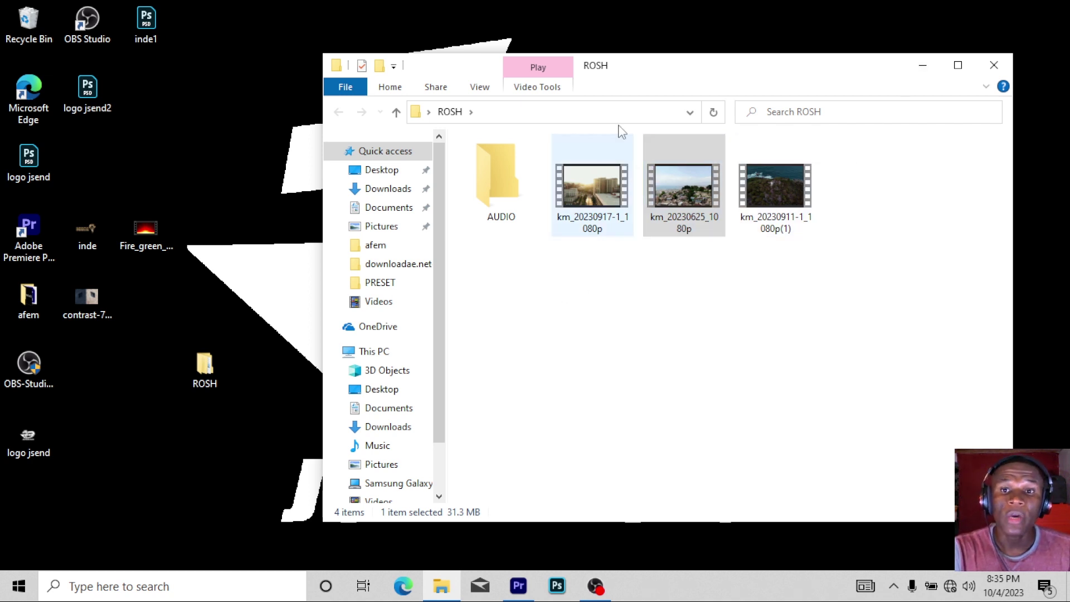
pyautogui.moveTo(697, 66)
pyautogui.mouseDown()
pyautogui.moveTo(637, 56)
pyautogui.moveTo(633, 65)
pyautogui.mouseUp()
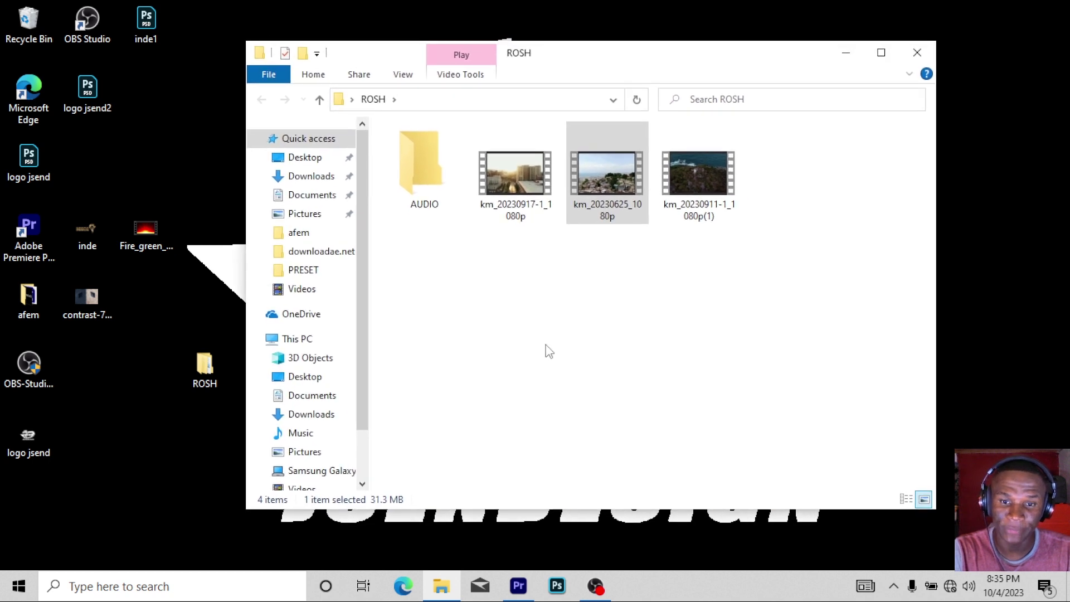
# Bring Premiere Pro back to the front and start a new project from the home screen
pyautogui.click(515, 590)
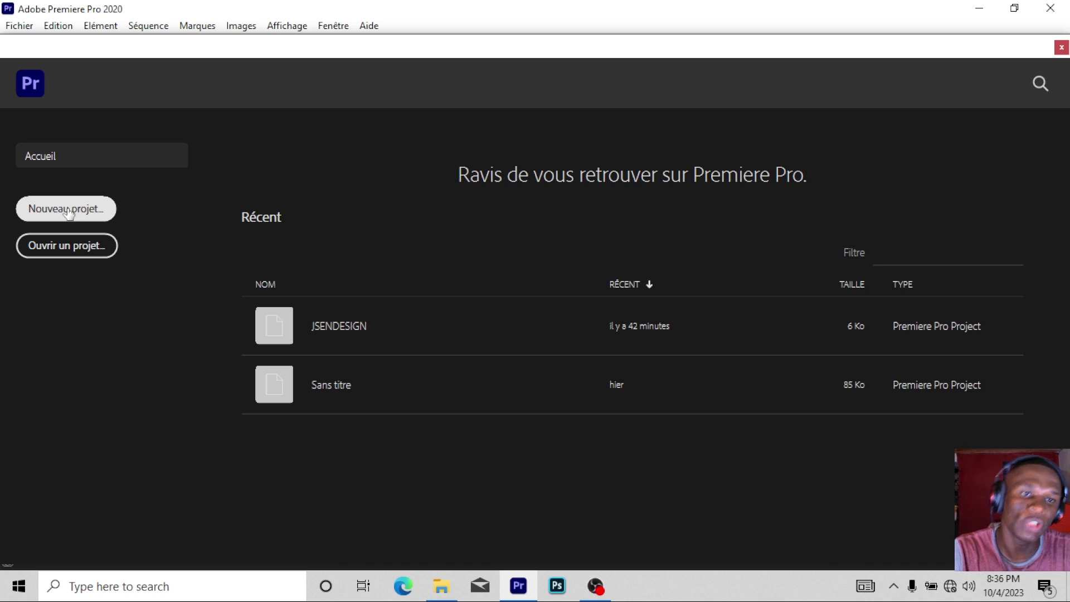
pyautogui.click(69, 214)
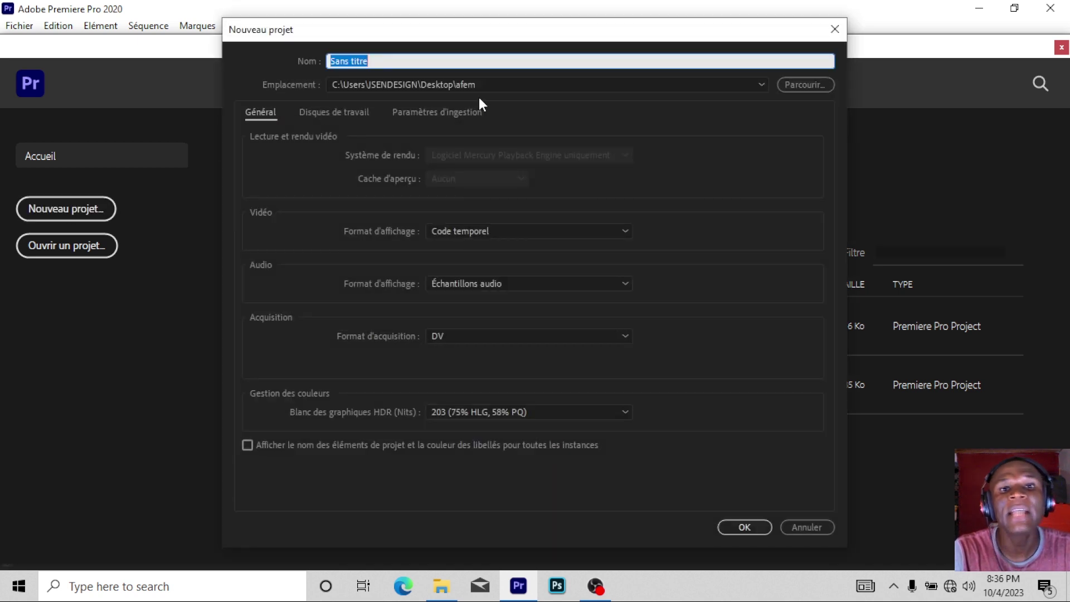
# Replace the default project name Sans titre with TUTO PREMIERE
pyautogui.click(390, 60)
pyautogui.press('BackSpace')
pyautogui.press('BackSpace')
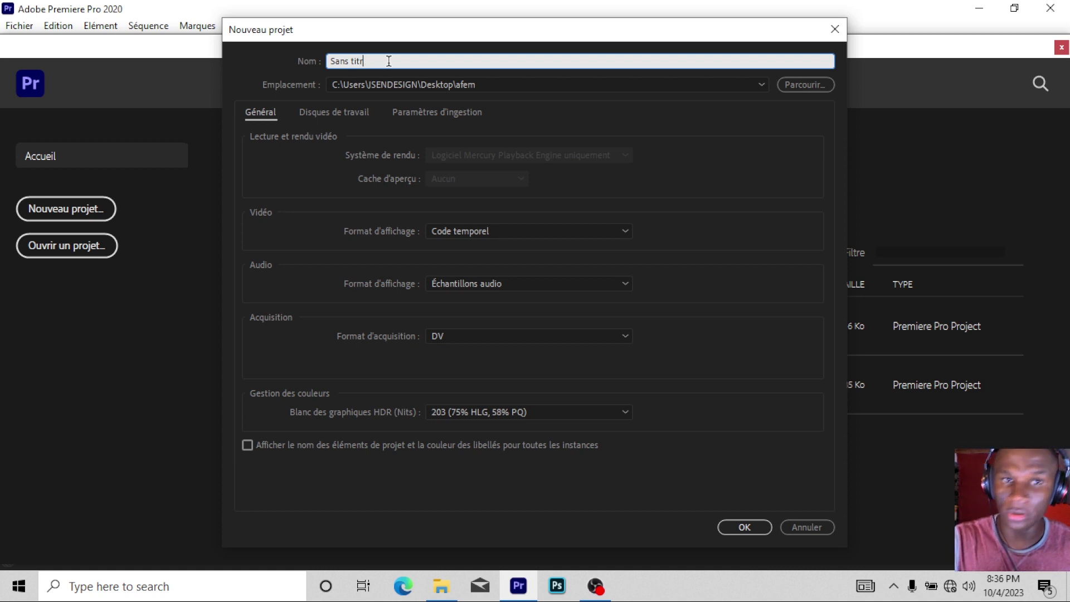
pyautogui.press('BackSpace')
pyautogui.press('BackSpace')
pyautogui.press('BackSpace')
pyautogui.press('BackSpace')
pyautogui.press('BackSpace')
pyautogui.press('BackSpace')
pyautogui.press('BackSpace')
pyautogui.press('BackSpace')
pyautogui.write('TU')
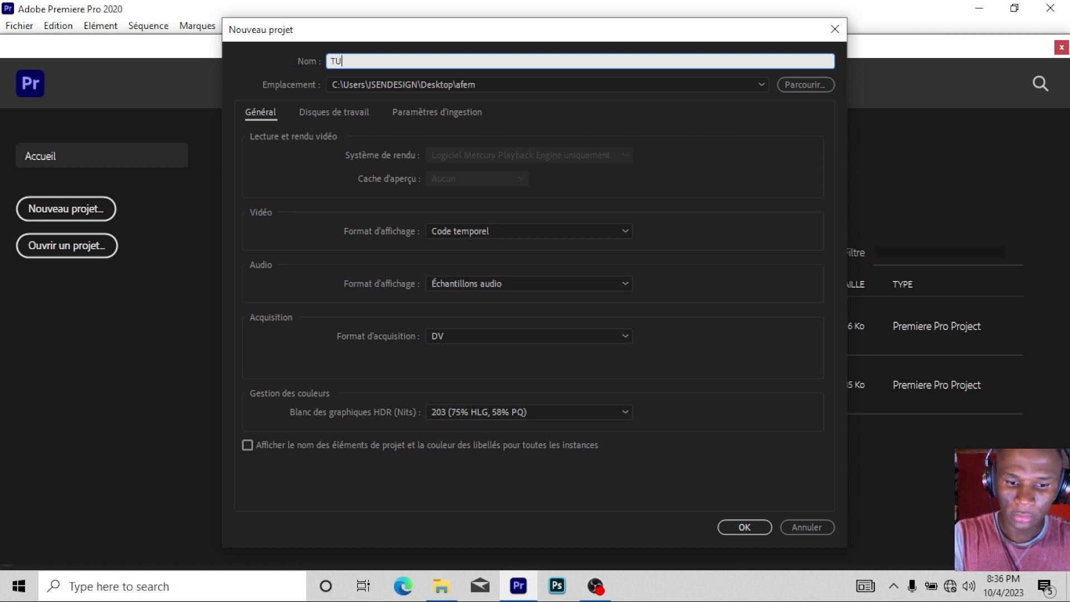
pyautogui.write('TO')
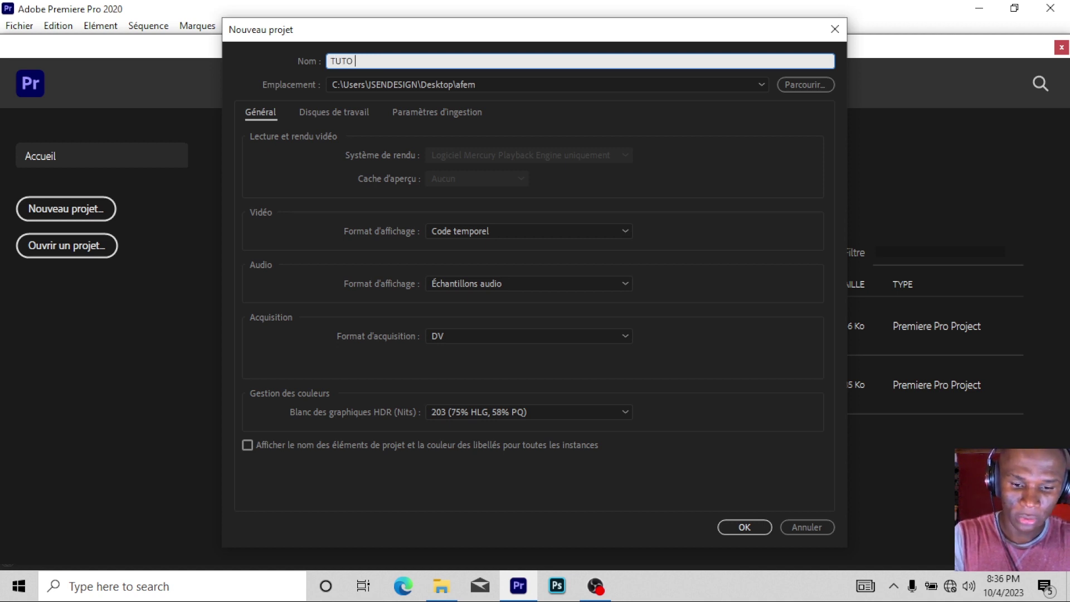
pyautogui.write(' PREM')
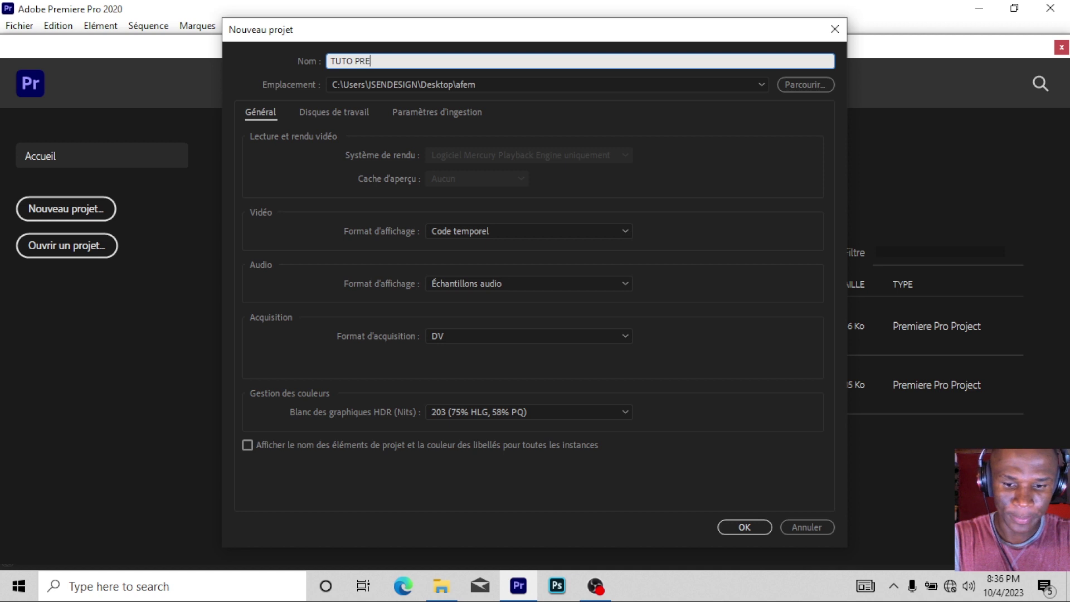
pyautogui.write('IERE')
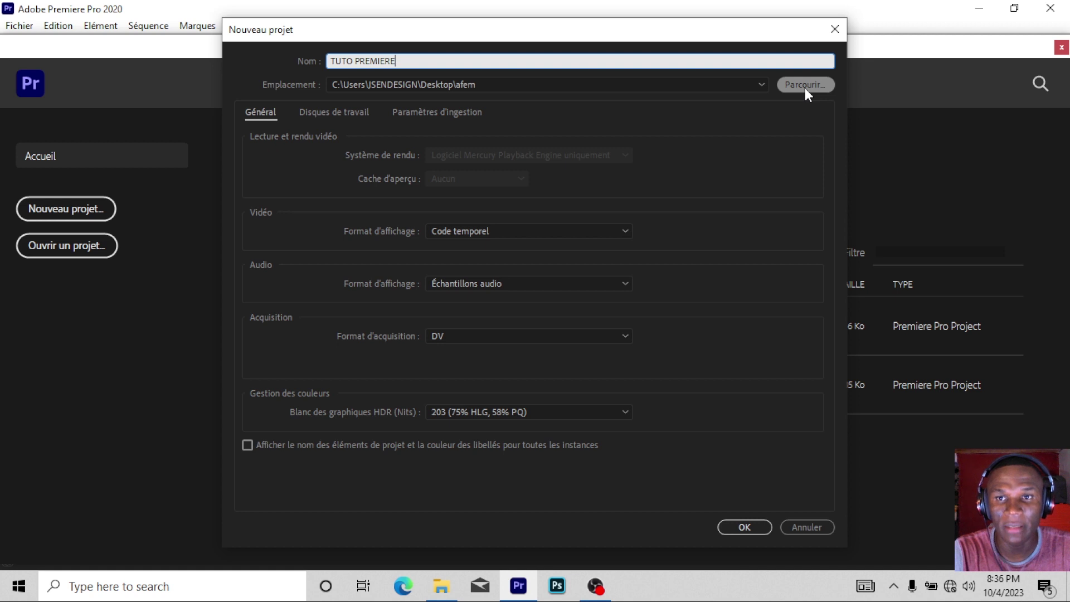
# Set the project location to Desktop > ROSH and create the TUTO PREMIERE project
pyautogui.click(801, 87)
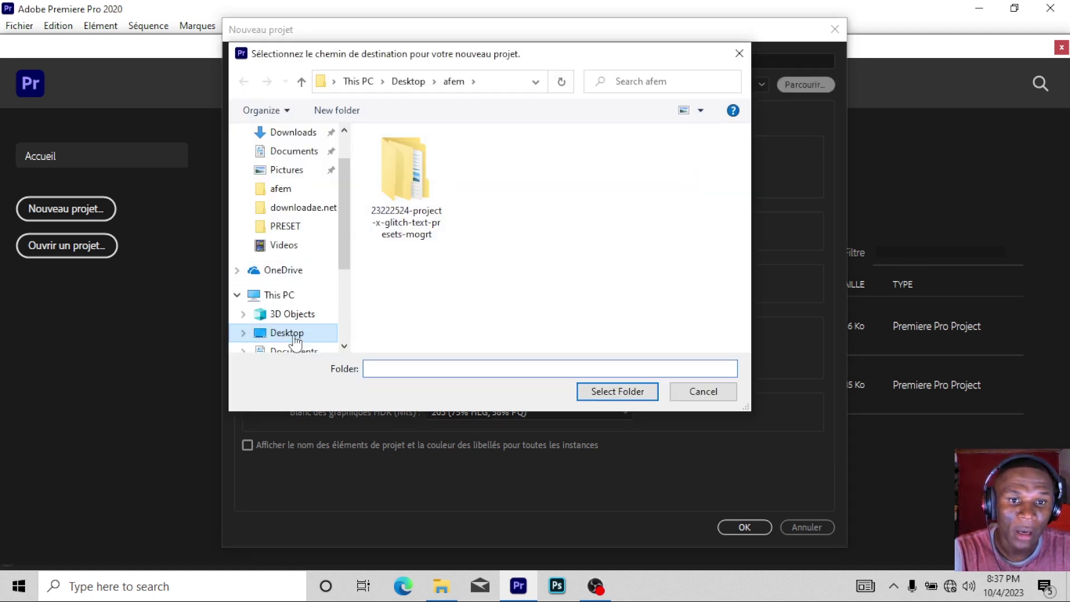
pyautogui.click(296, 333)
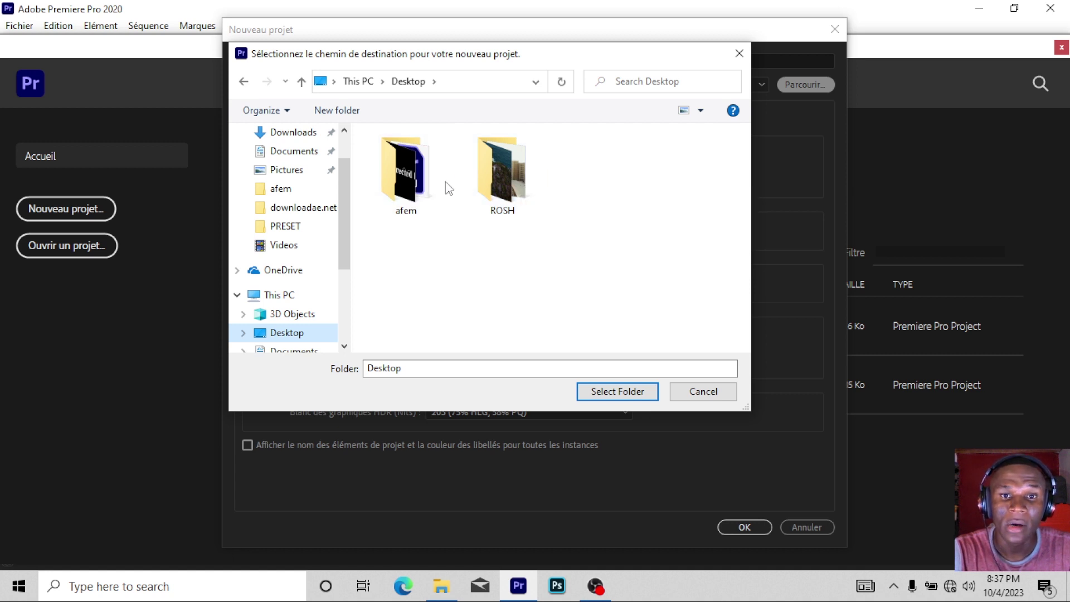
pyautogui.doubleClick(496, 179)
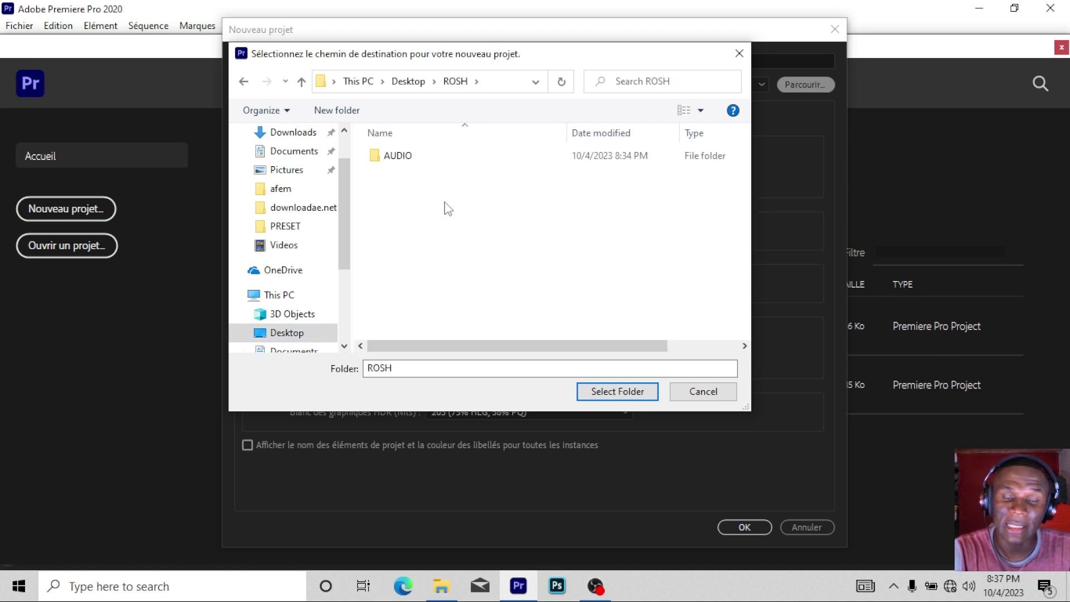
pyautogui.click(614, 393)
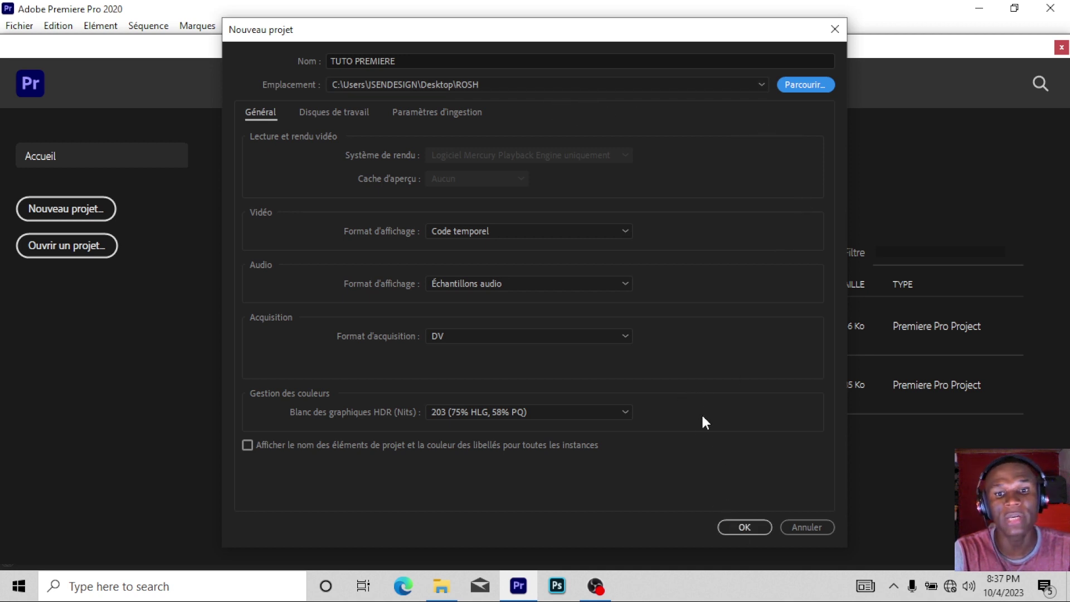
pyautogui.click(745, 527)
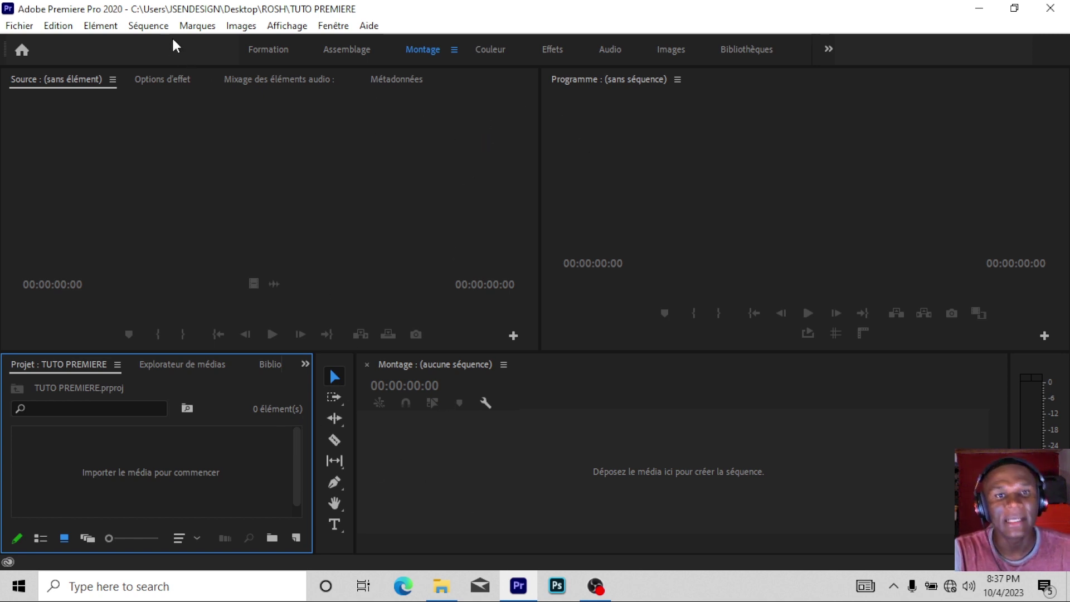
pyautogui.click(262, 49)
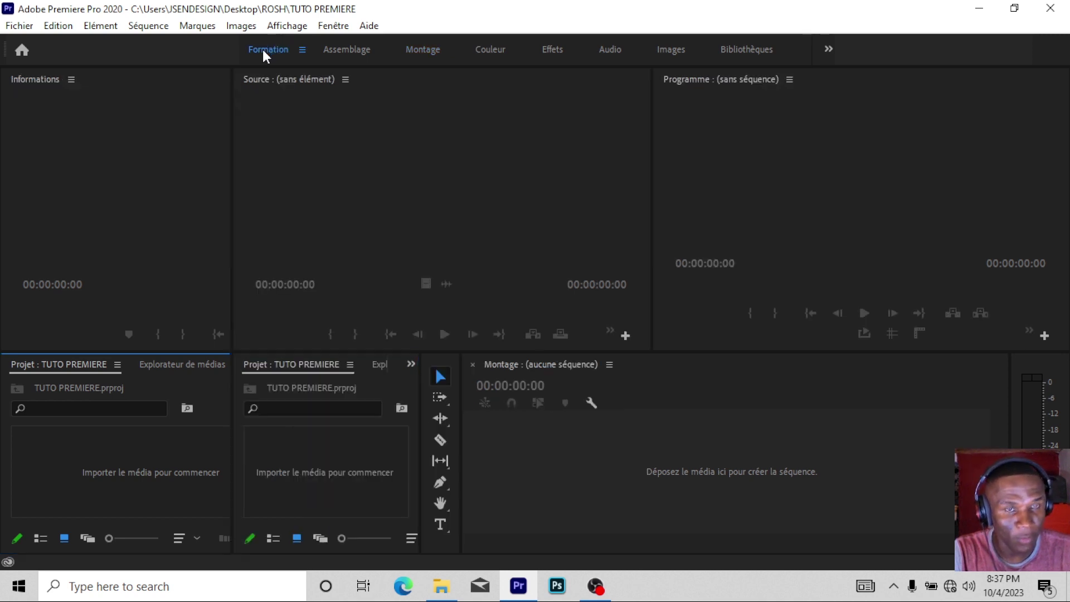
pyautogui.click(345, 50)
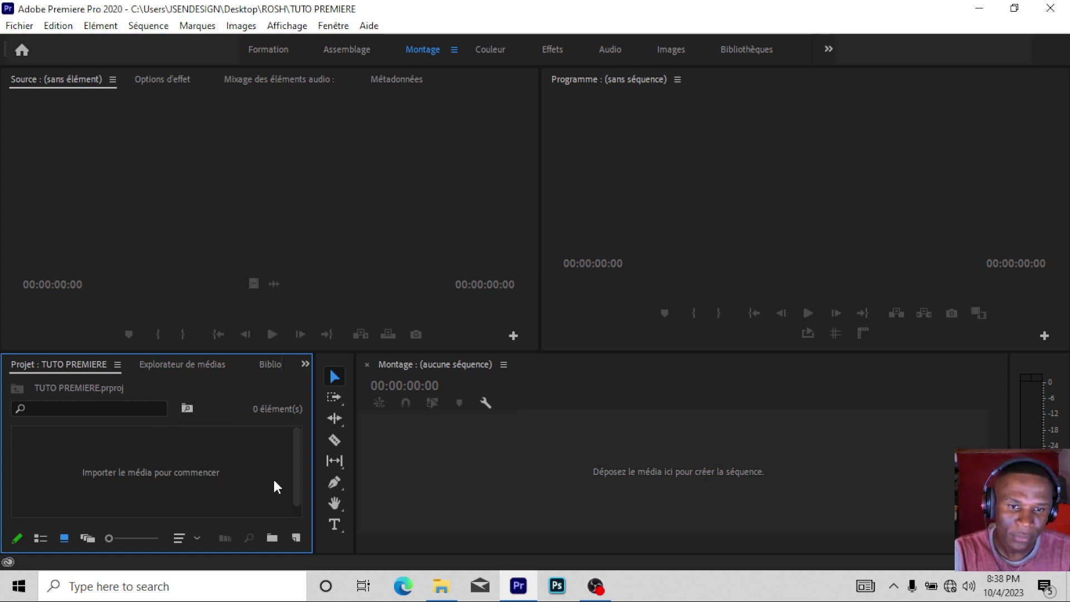
pyautogui.click(440, 453)
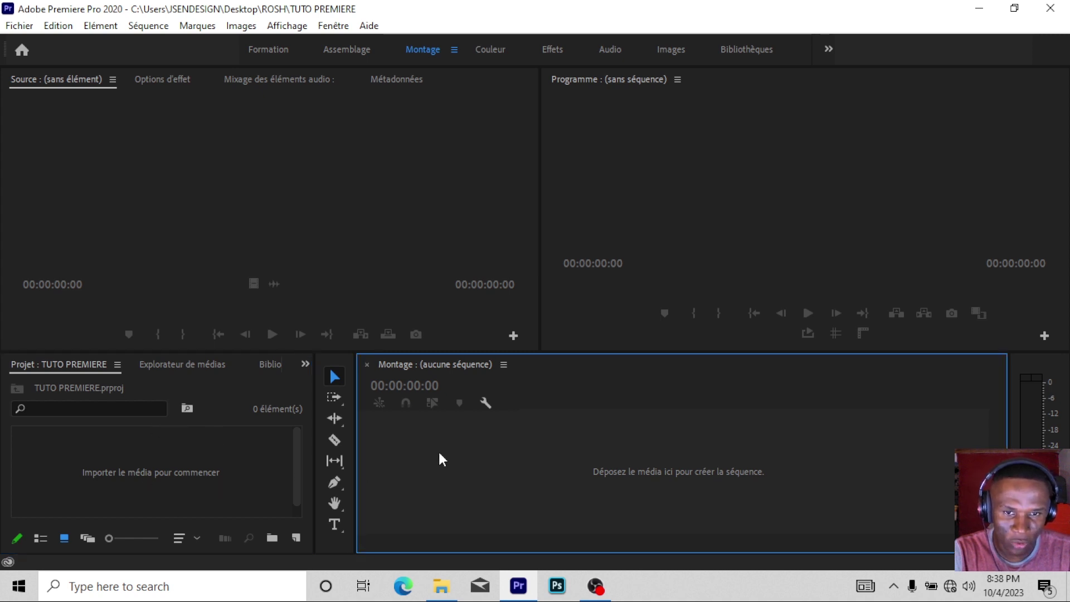
pyautogui.click(727, 209)
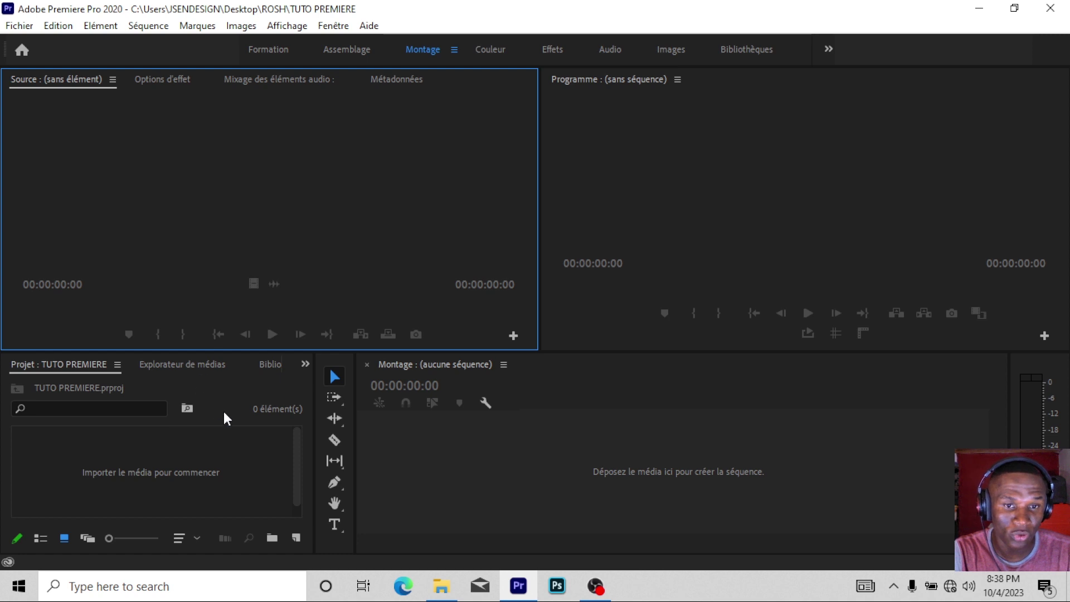
pyautogui.click(690, 184)
pyautogui.click(712, 425)
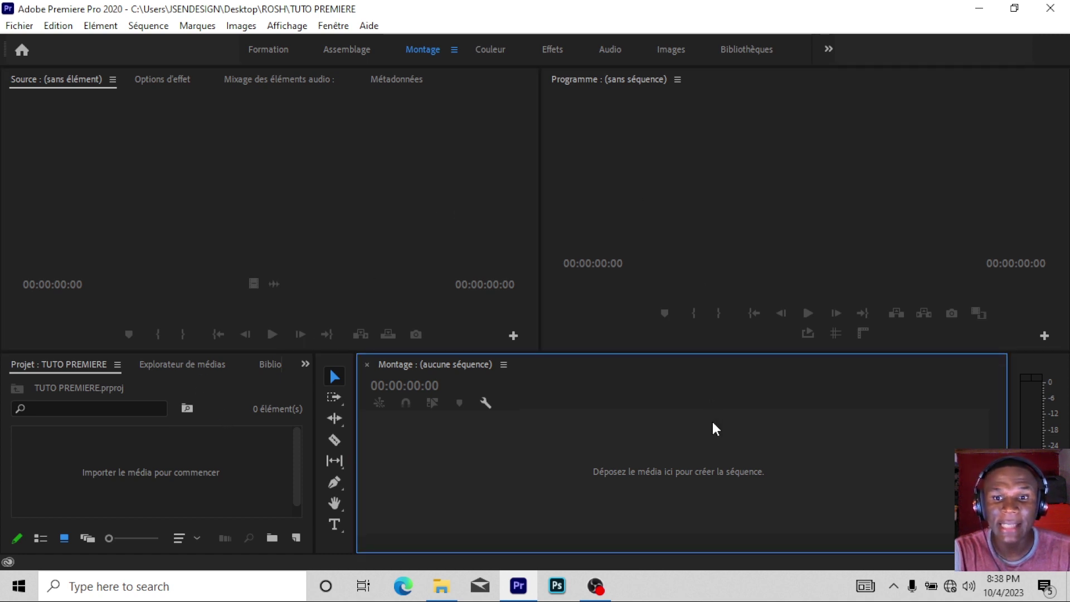
pyautogui.click(473, 247)
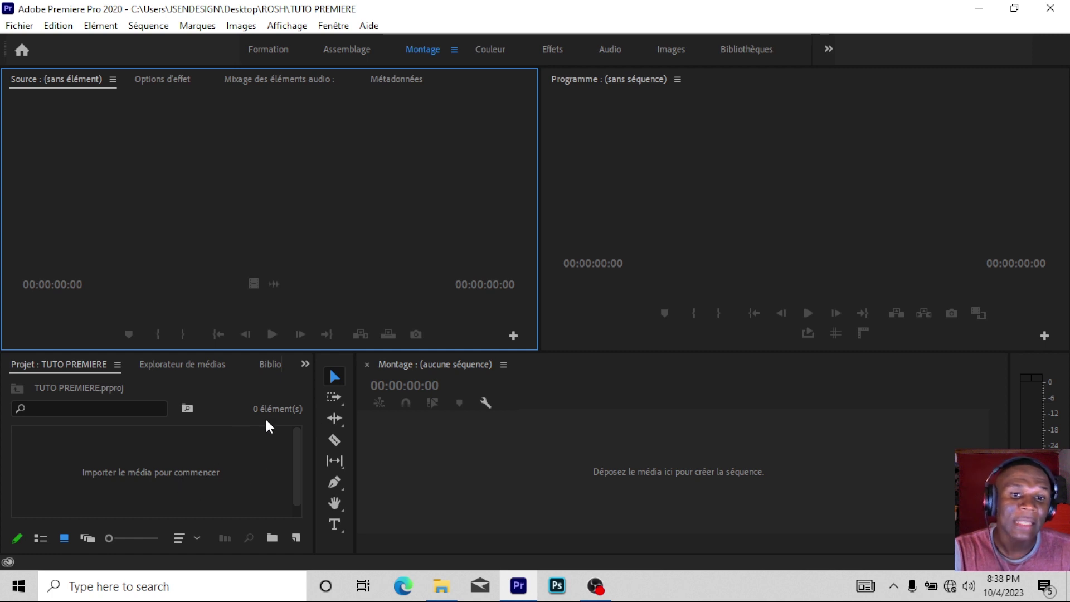
pyautogui.click(245, 453)
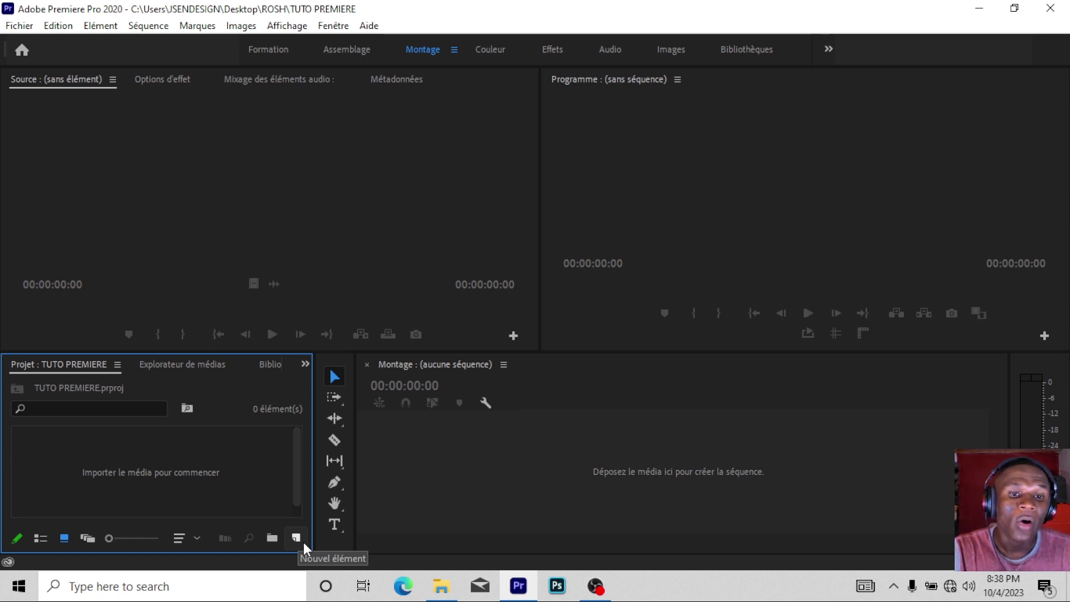
pyautogui.click(297, 536)
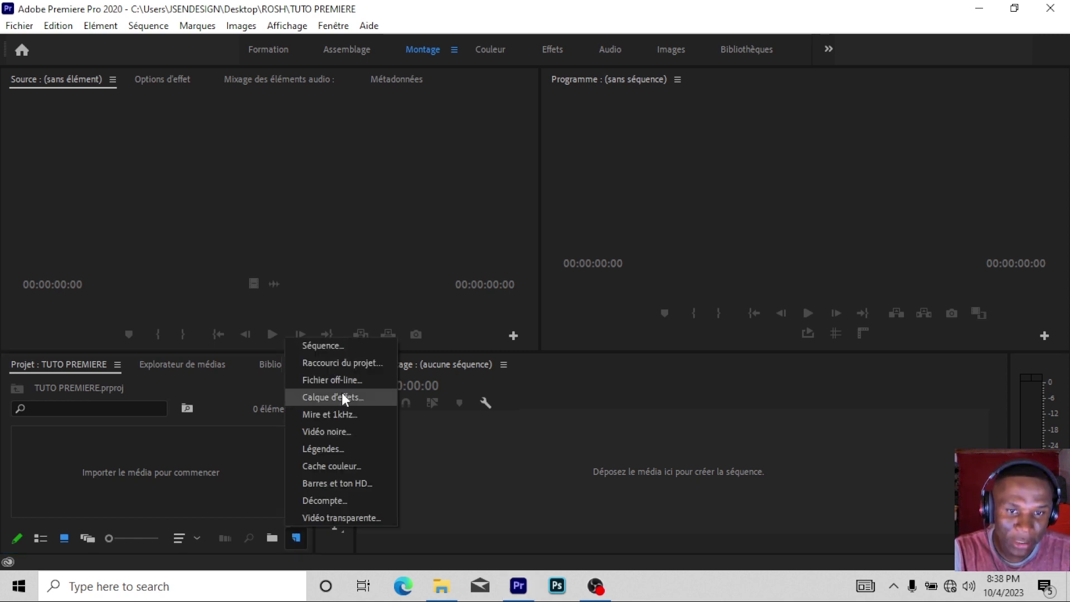
pyautogui.click(357, 347)
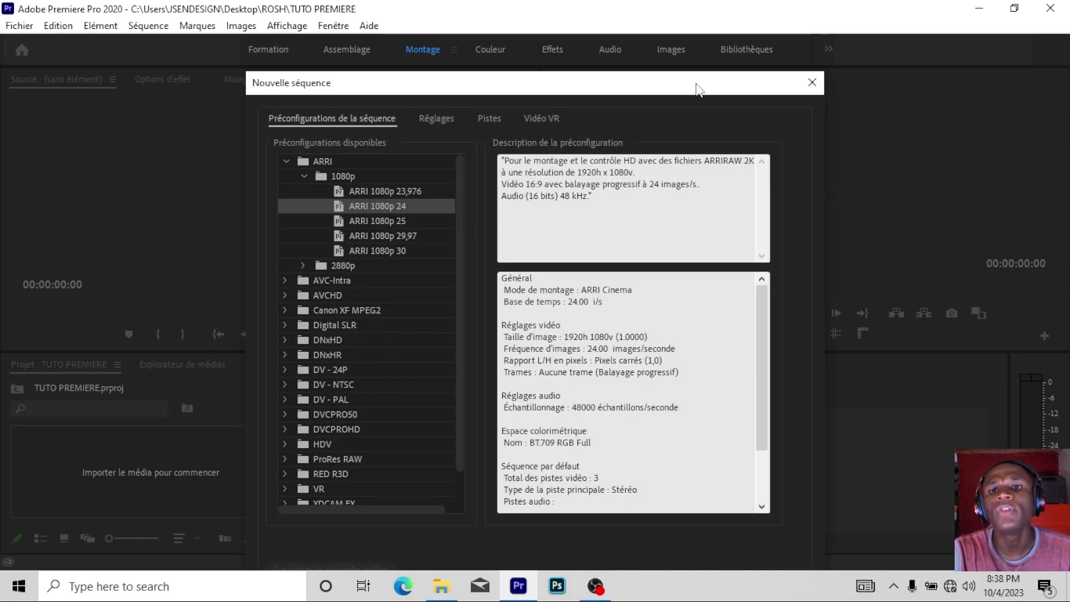
pyautogui.moveTo(697, 89); pyautogui.dragTo(693, 46)
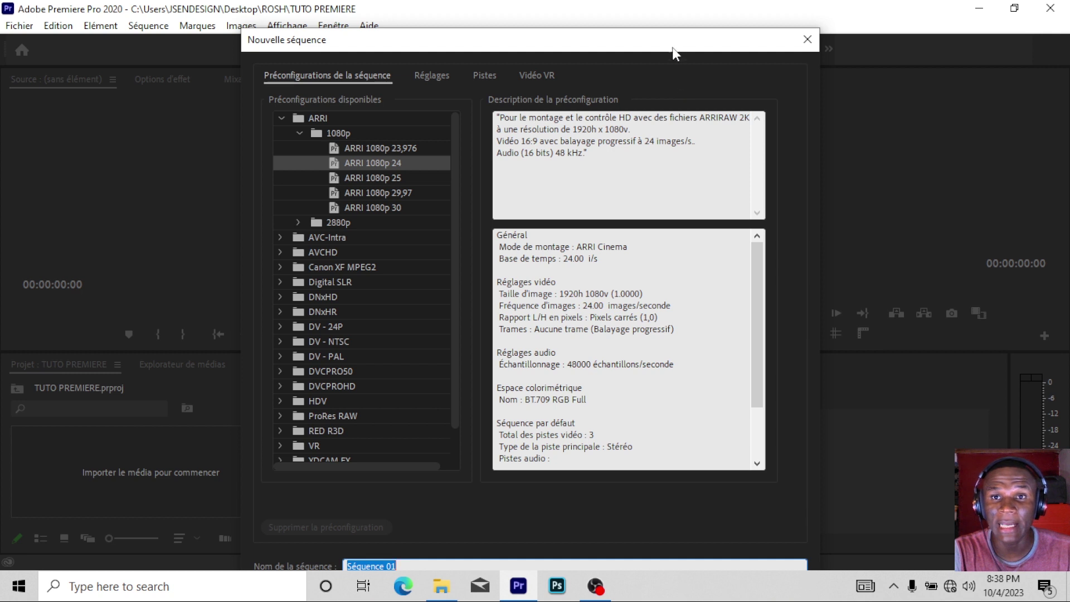
pyautogui.moveTo(673, 49); pyautogui.dragTo(668, 19)
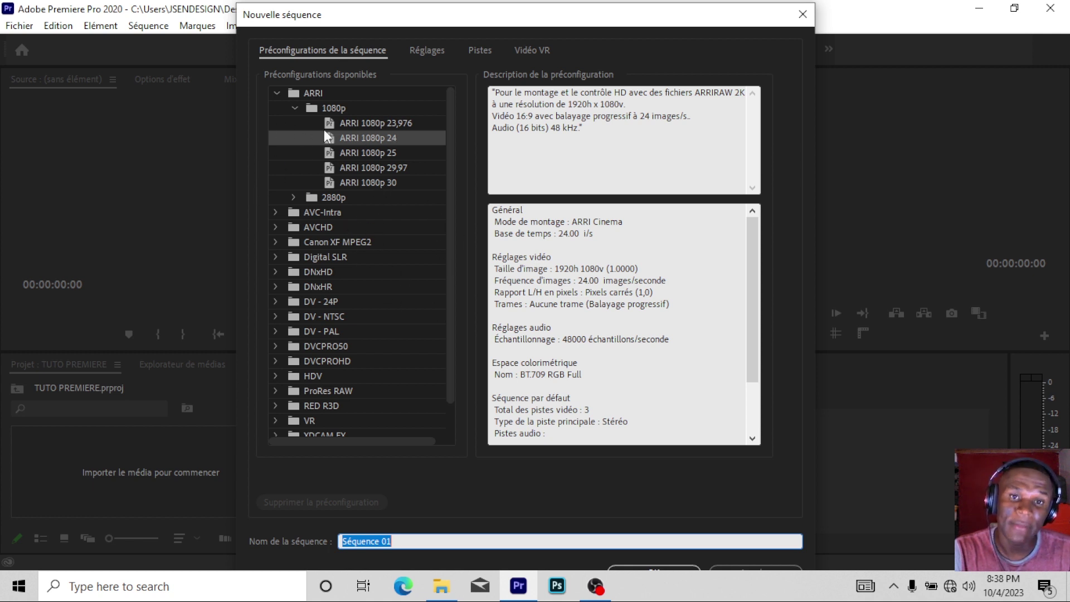
pyautogui.click(278, 92)
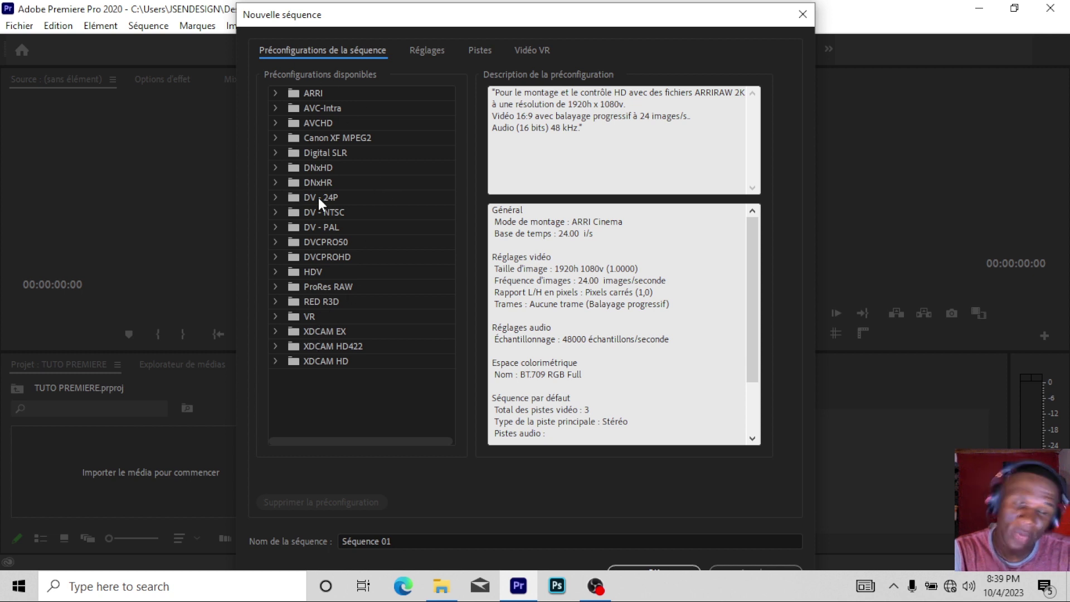
pyautogui.click(277, 94)
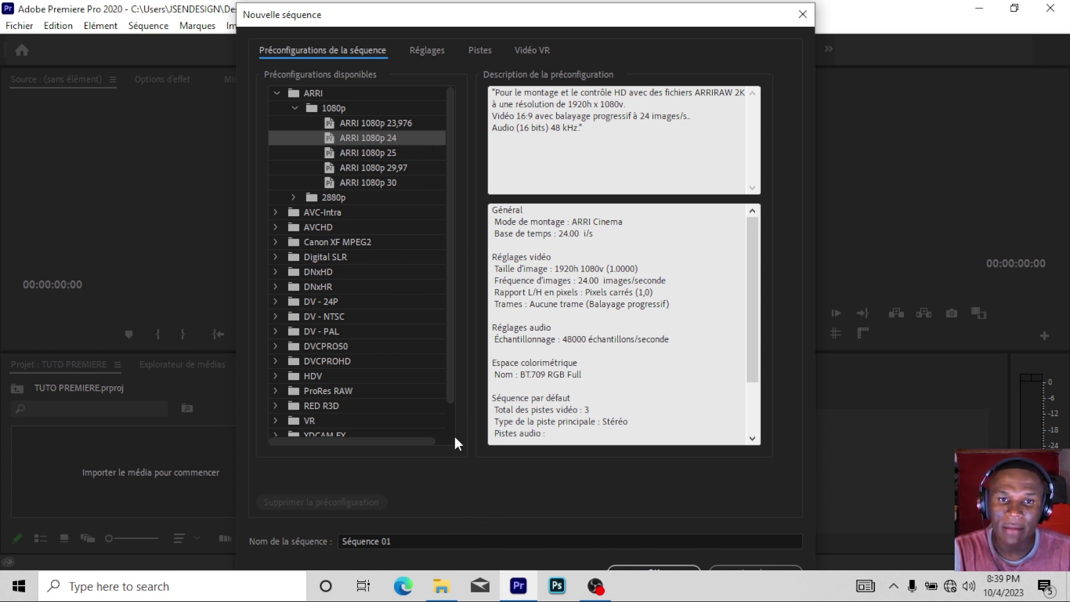
# Rename the sequence from Séquence 01 to TUTO PREMIERE and create it
pyautogui.click(408, 541)
pyautogui.press('BackSpace')
pyautogui.press('BackSpace')
pyautogui.press('BackSpace')
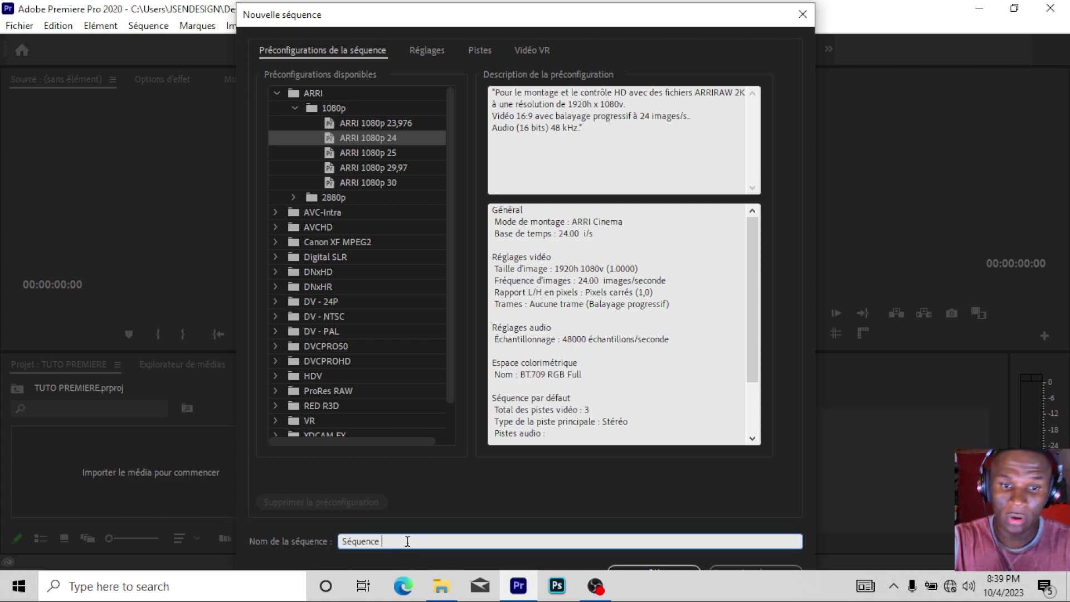
pyautogui.press('BackSpace')
pyautogui.press('BackSpace')
pyautogui.press('BackSpace')
pyautogui.press('BackSpace')
pyautogui.press('BackSpace')
pyautogui.press('BackSpace')
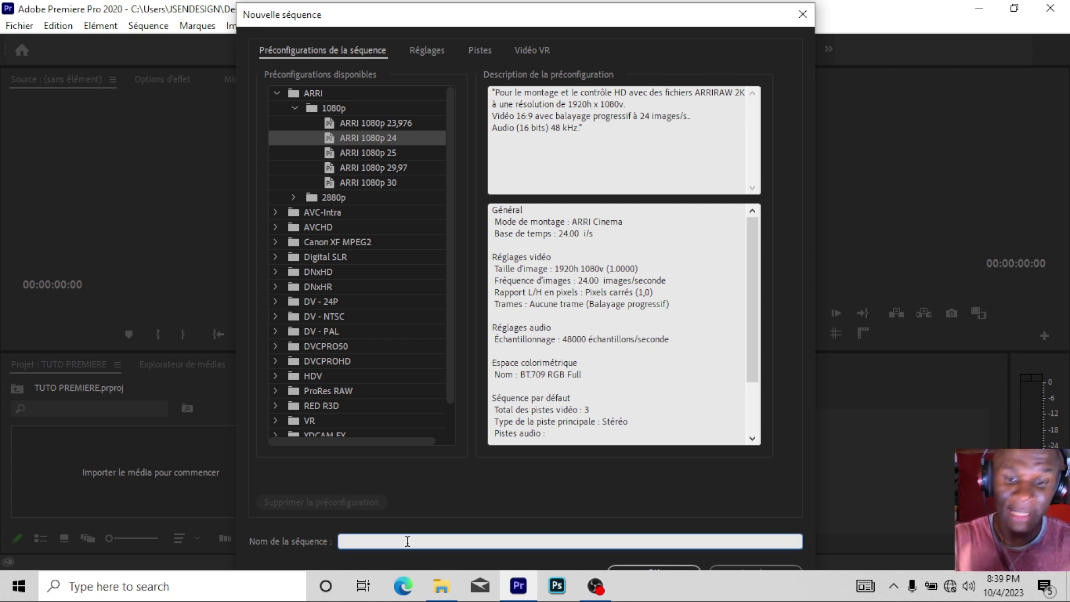
pyautogui.write('T')
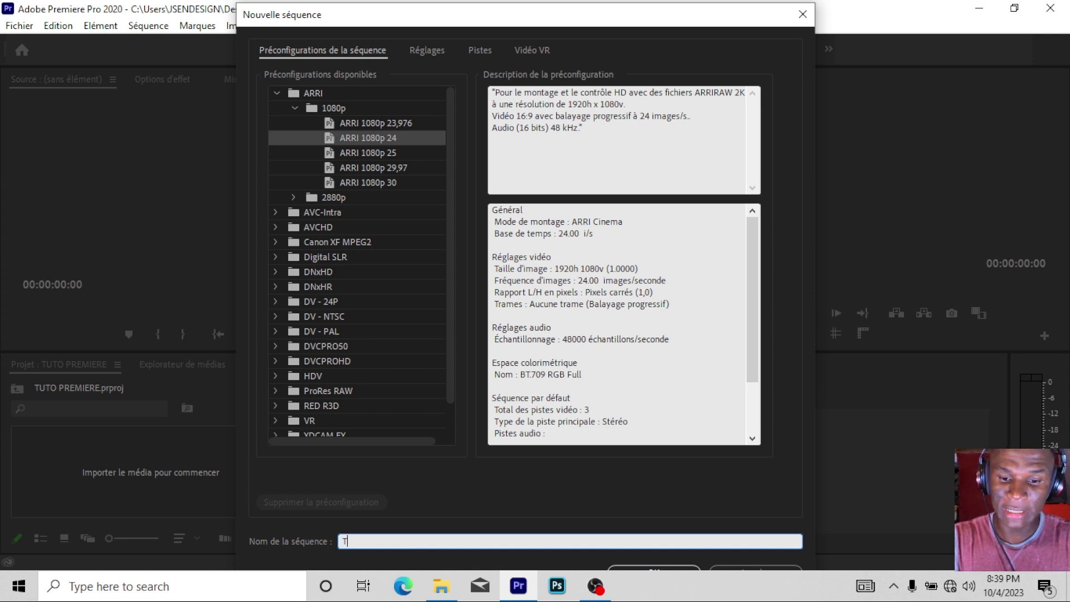
pyautogui.write('UTO ')
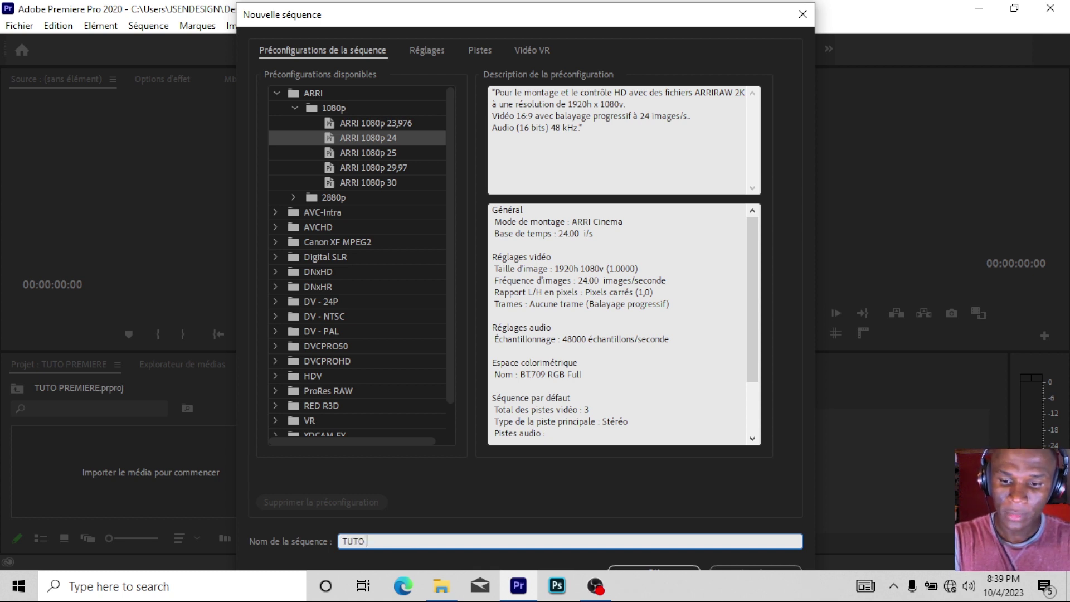
pyautogui.write('PREMI')
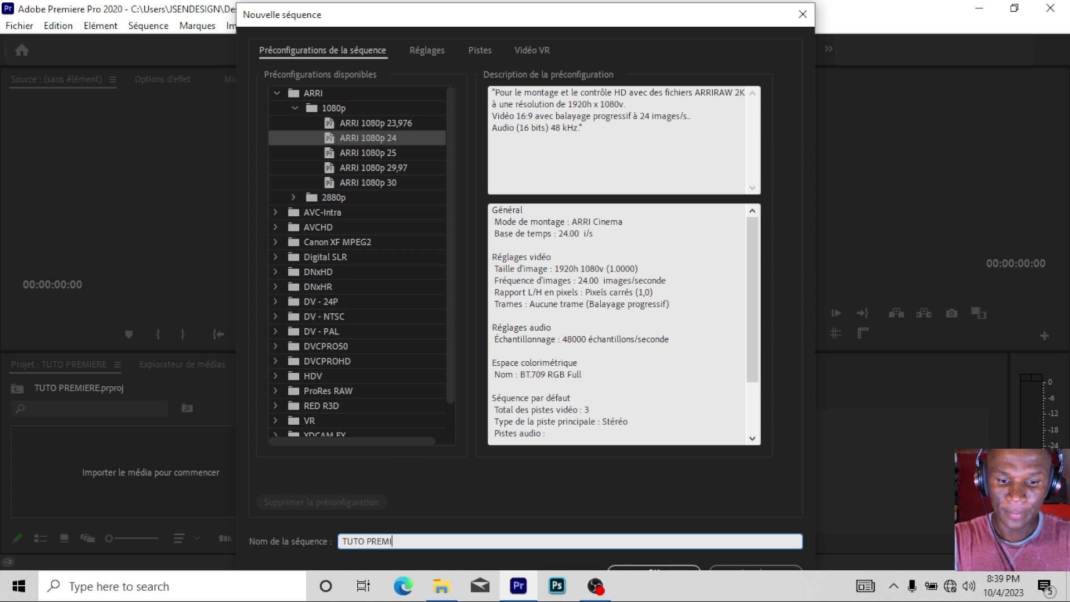
pyautogui.write('ERE')
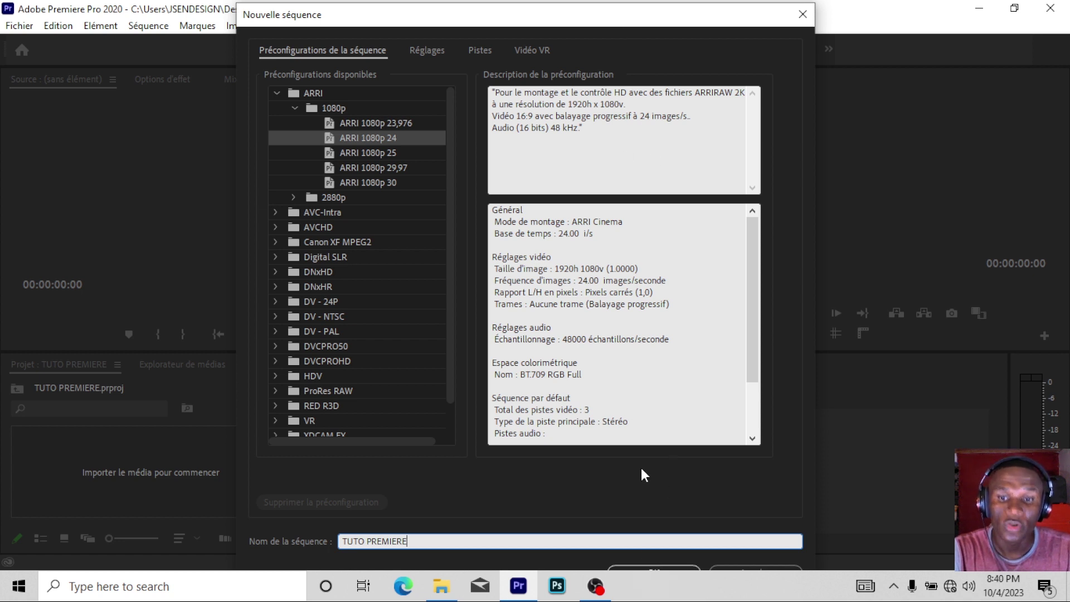
pyautogui.click(655, 568)
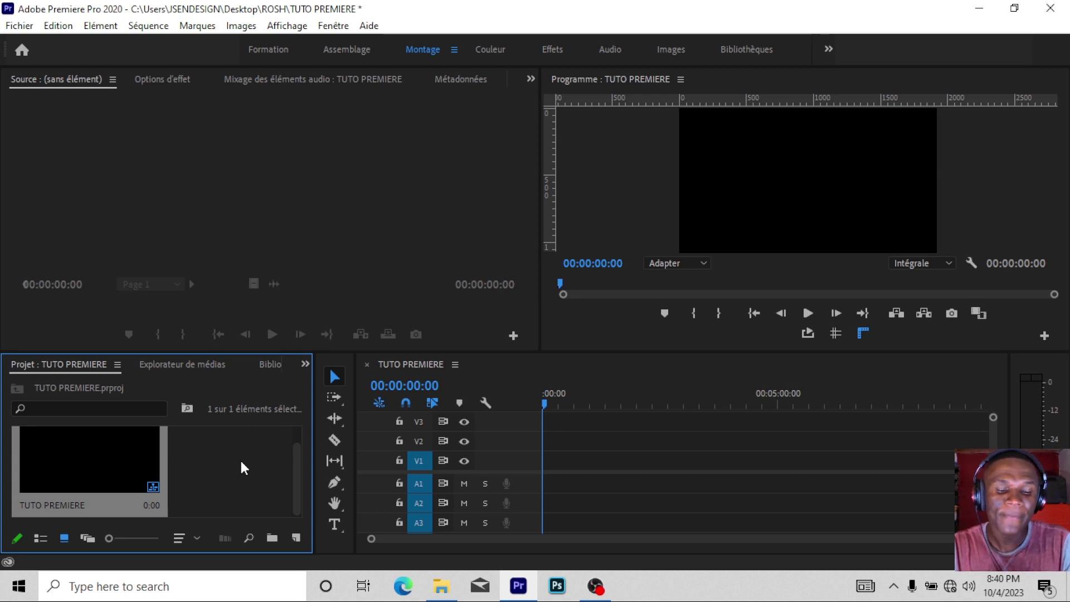
# Import the three km_ drone clips from Desktop > ROSH into the project bin
pyautogui.click(241, 463)
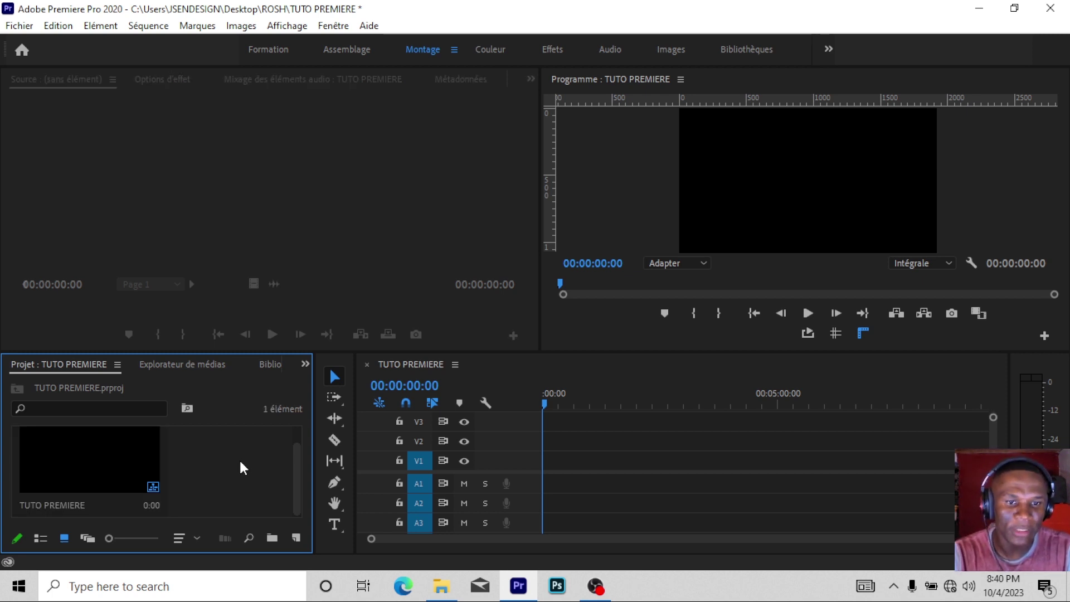
pyautogui.doubleClick(243, 467)
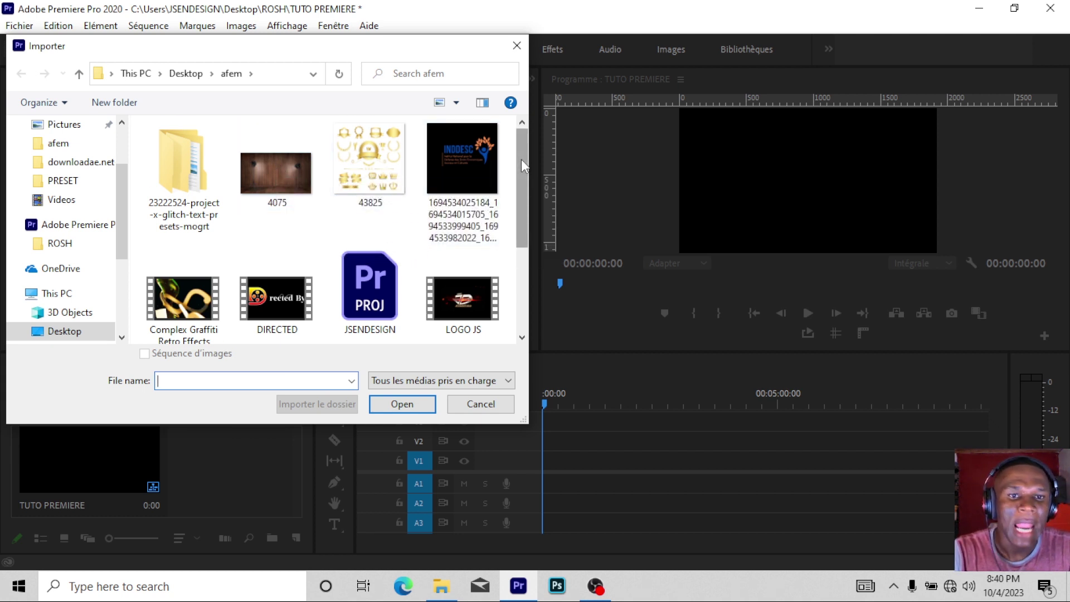
pyautogui.moveTo(521, 159); pyautogui.dragTo(524, 153)
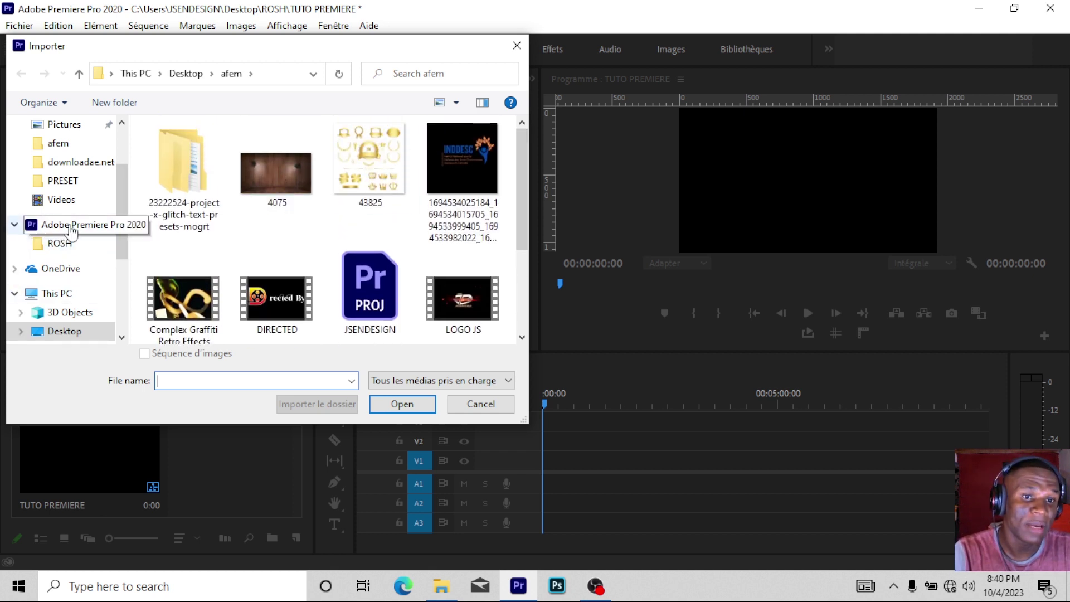
pyautogui.click(66, 242)
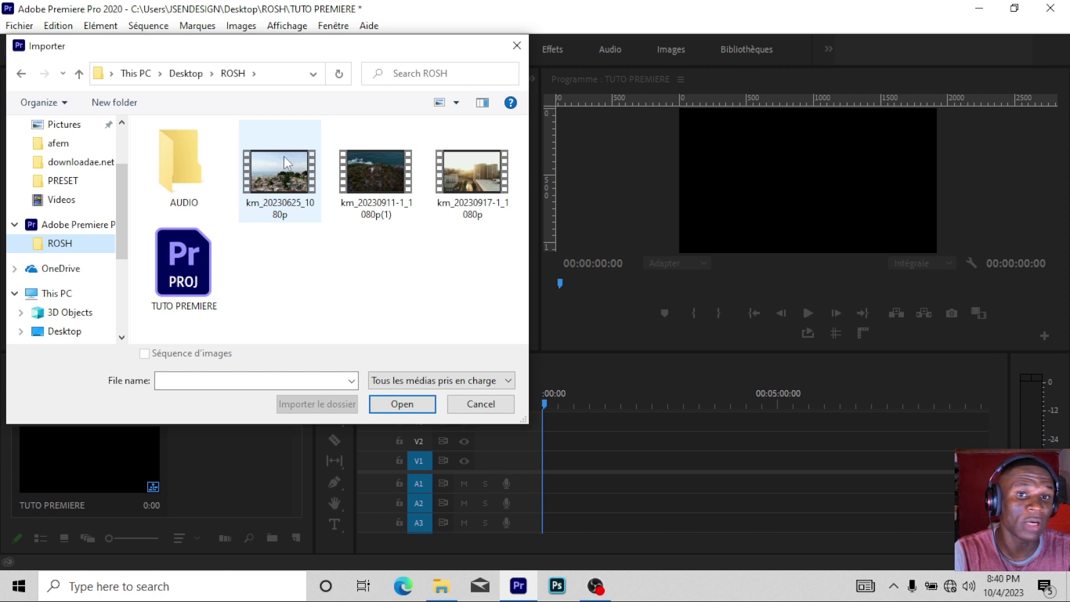
pyautogui.moveTo(224, 161); pyautogui.dragTo(494, 184)
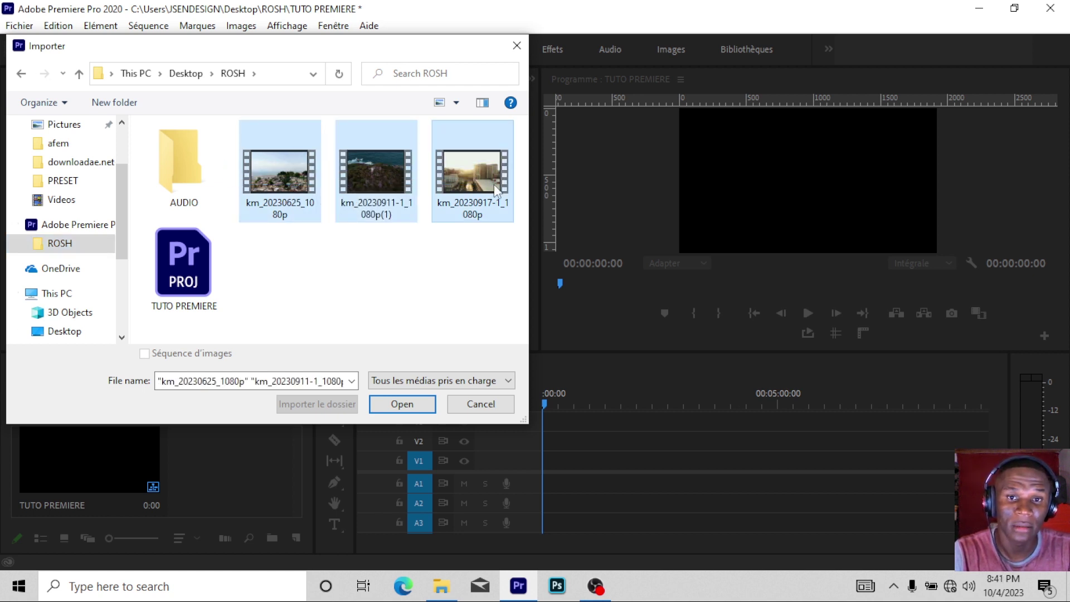
pyautogui.click(409, 403)
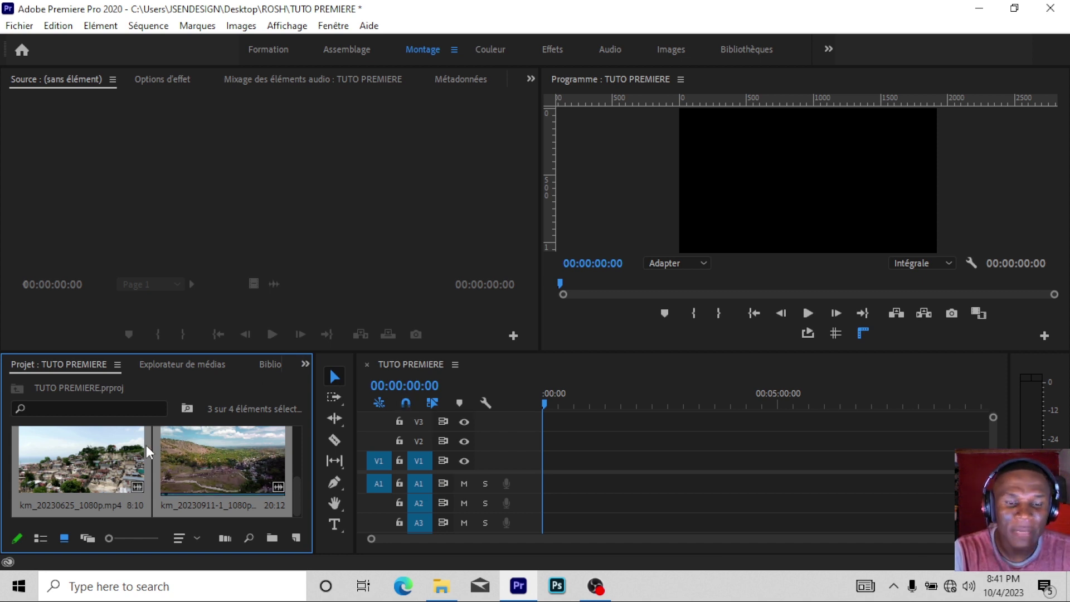
# Load km_20230625_1080p.mp4 into the source monitor, showing its 00:00:08:10 duration
pyautogui.scroll(1, 299, 479)
pyautogui.moveTo(298, 477); pyautogui.dragTo(297, 463)
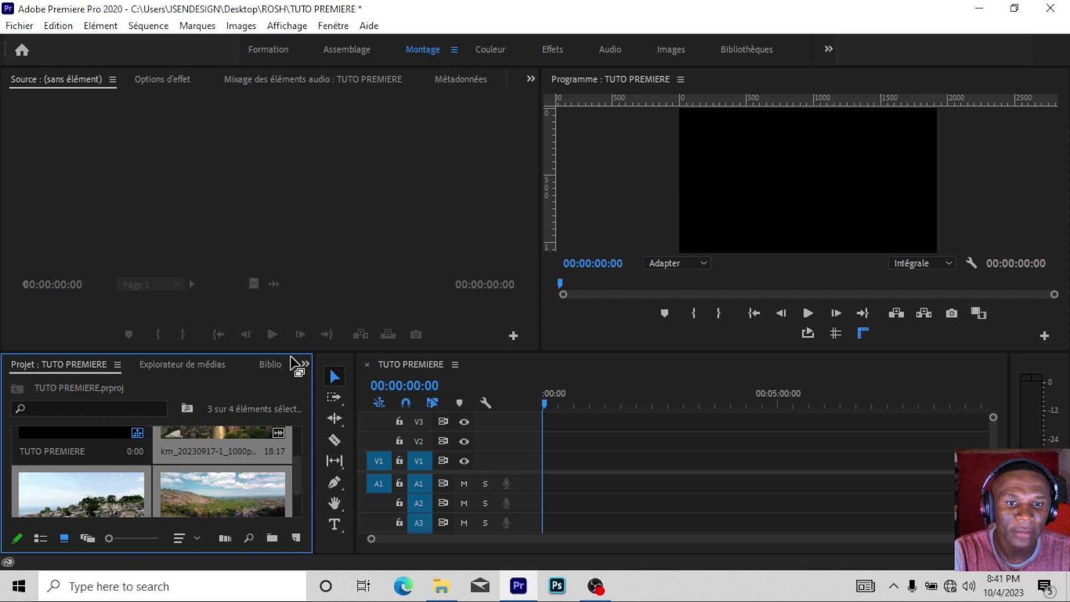
pyautogui.press('`')
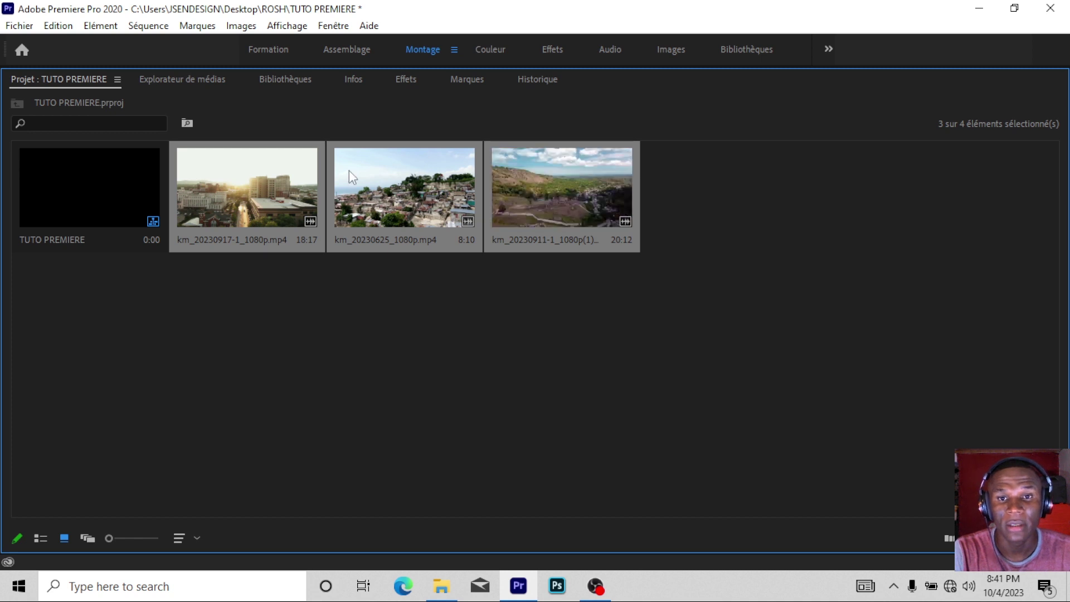
pyautogui.moveTo(407, 148)
pyautogui.mouseDown()
pyautogui.moveTo(664, 79)
pyautogui.moveTo(653, 81)
pyautogui.mouseUp()
pyautogui.press('`')
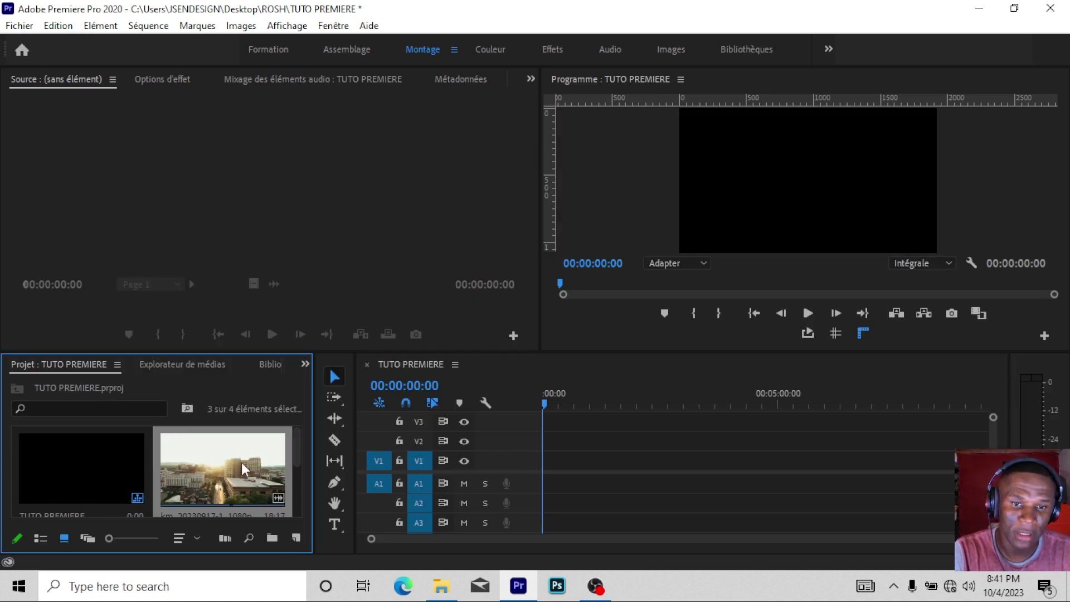
pyautogui.moveTo(295, 438); pyautogui.dragTo(296, 463)
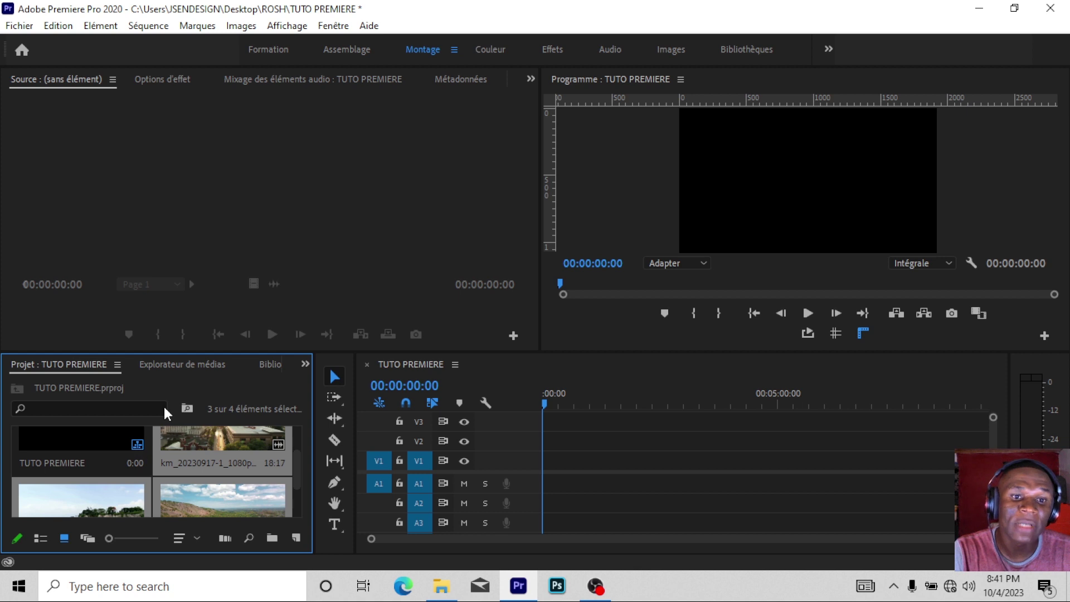
pyautogui.click(129, 466)
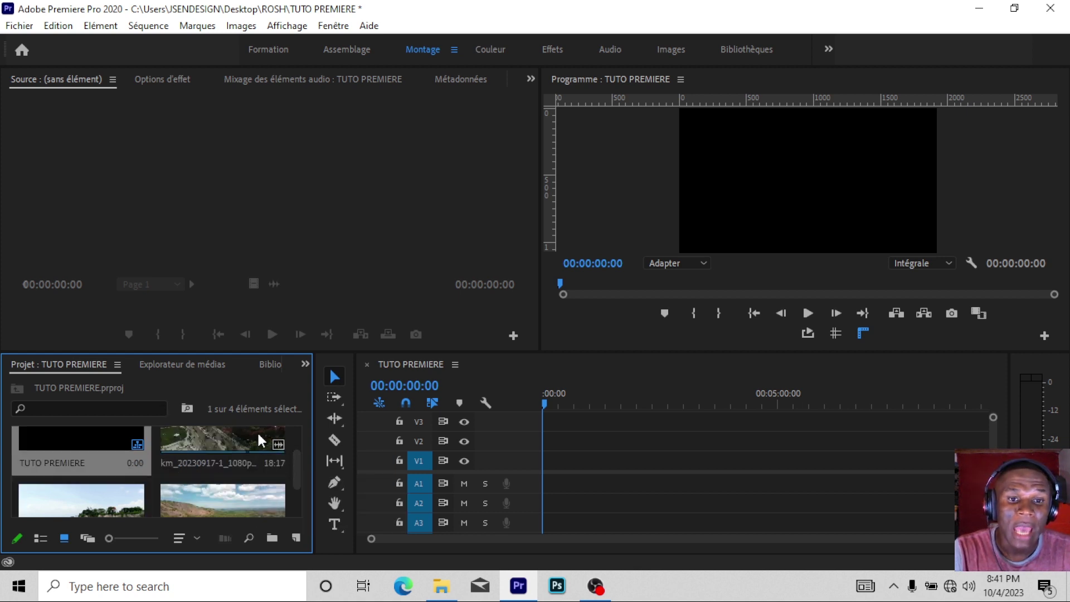
pyautogui.moveTo(296, 471); pyautogui.dragTo(297, 473)
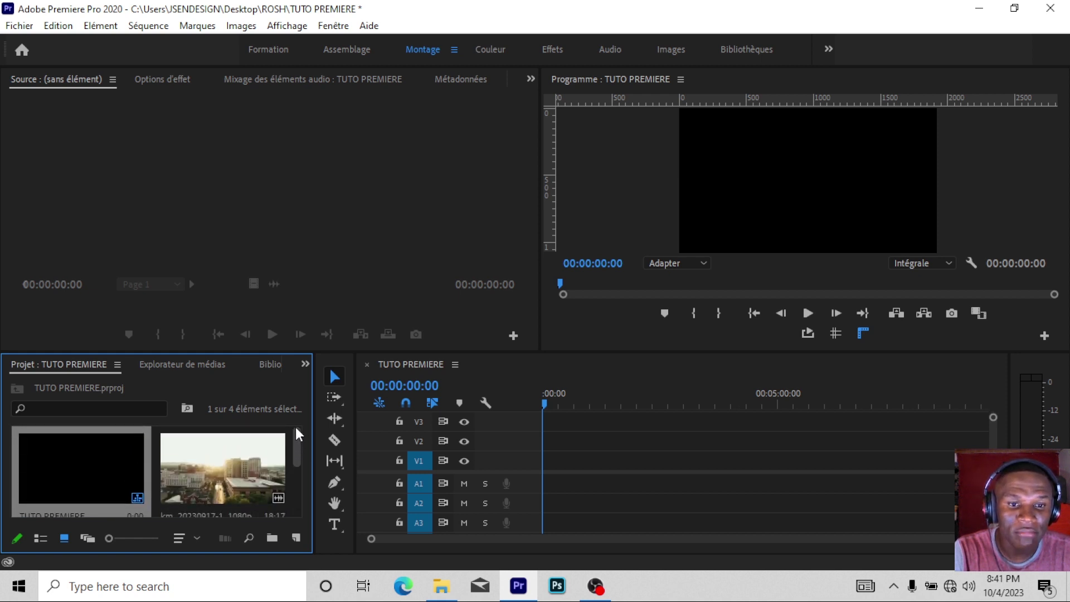
pyautogui.moveTo(298, 449); pyautogui.dragTo(297, 476)
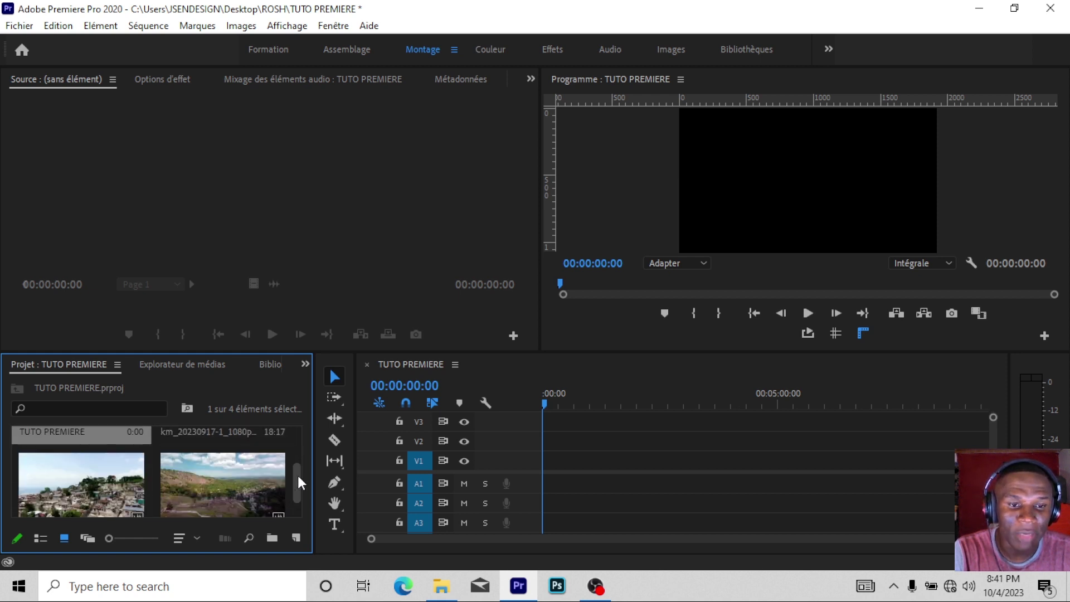
pyautogui.doubleClick(79, 482)
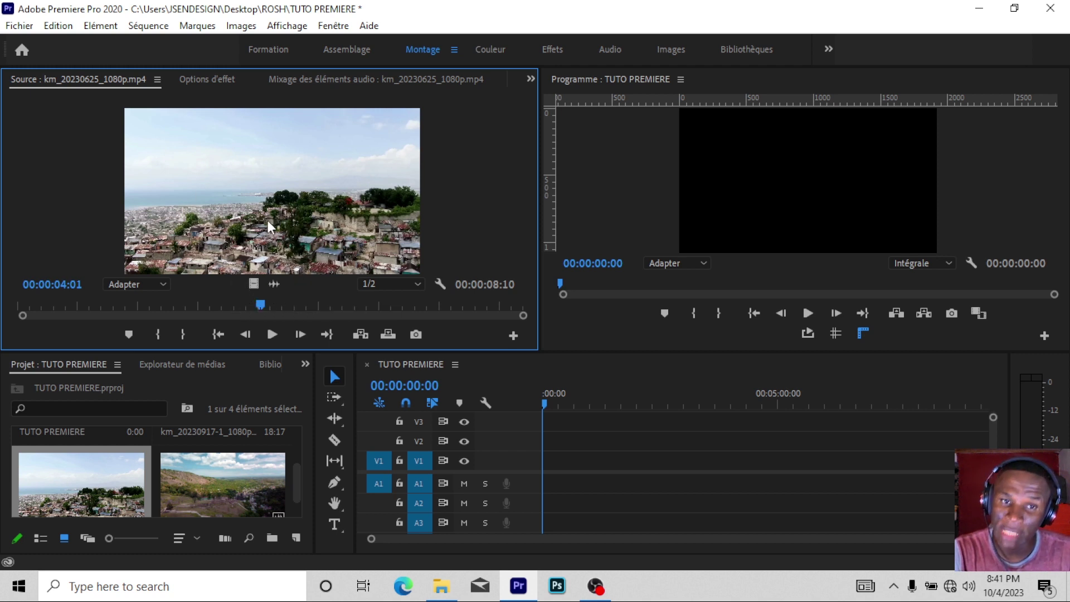
# Drop km_20230625_1080p onto V1 keeping the sequence settings, then delete it again
pyautogui.moveTo(267, 219); pyautogui.dragTo(572, 466)
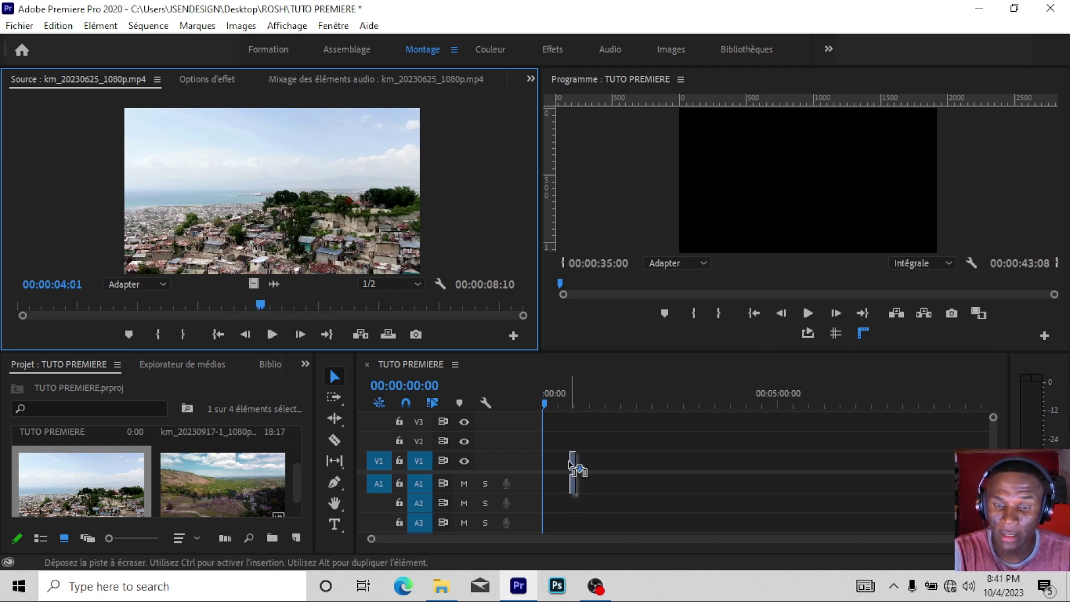
pyautogui.moveTo(572, 465); pyautogui.dragTo(544, 457)
pyautogui.click(654, 325)
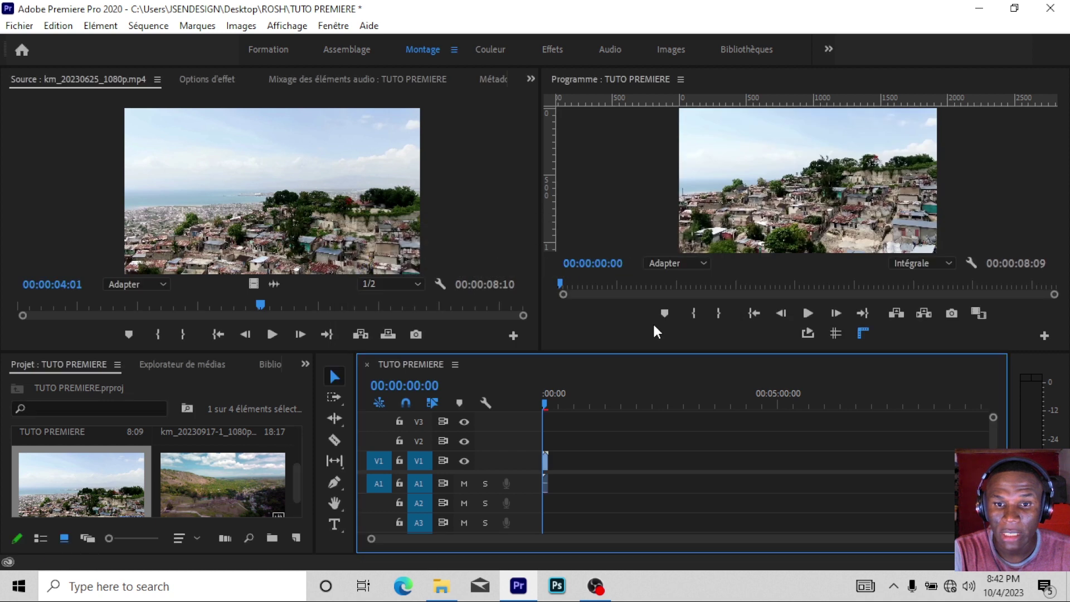
pyautogui.moveTo(549, 406); pyautogui.dragTo(541, 409)
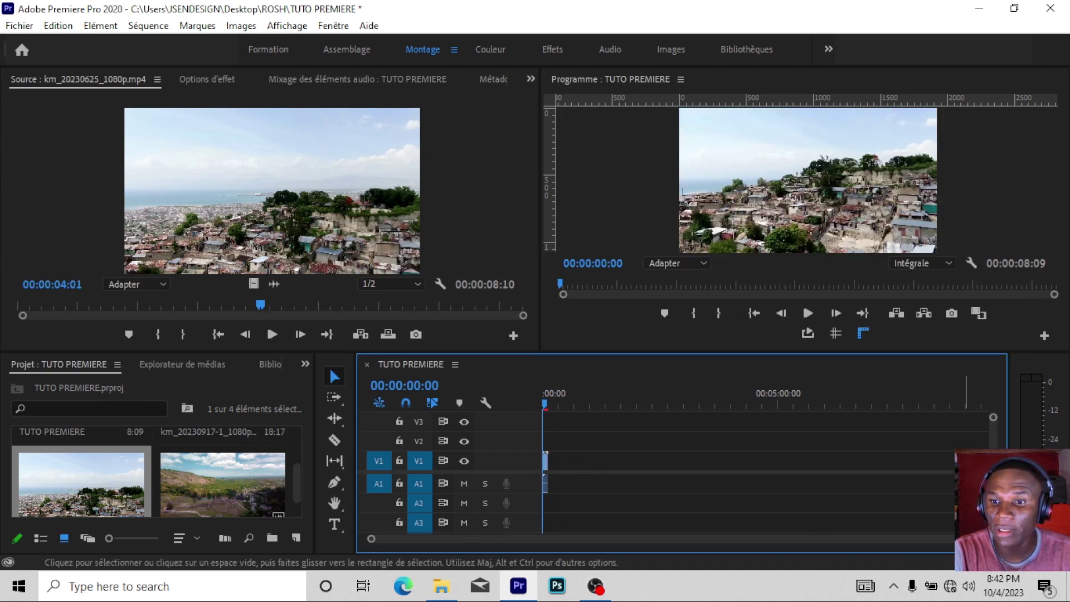
pyautogui.moveTo(981, 538); pyautogui.dragTo(765, 536)
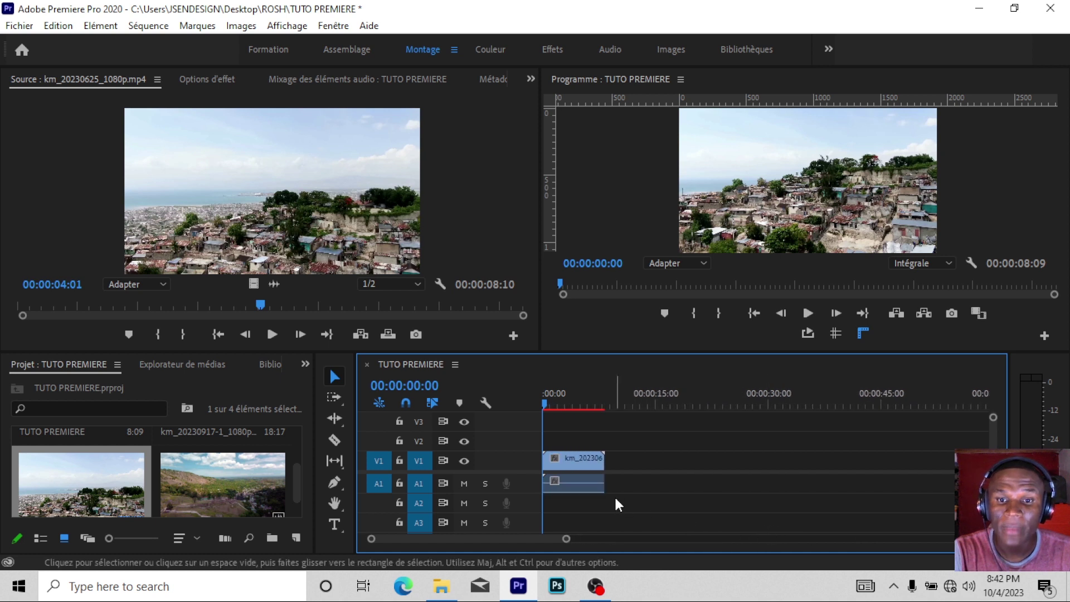
pyautogui.doubleClick(583, 462)
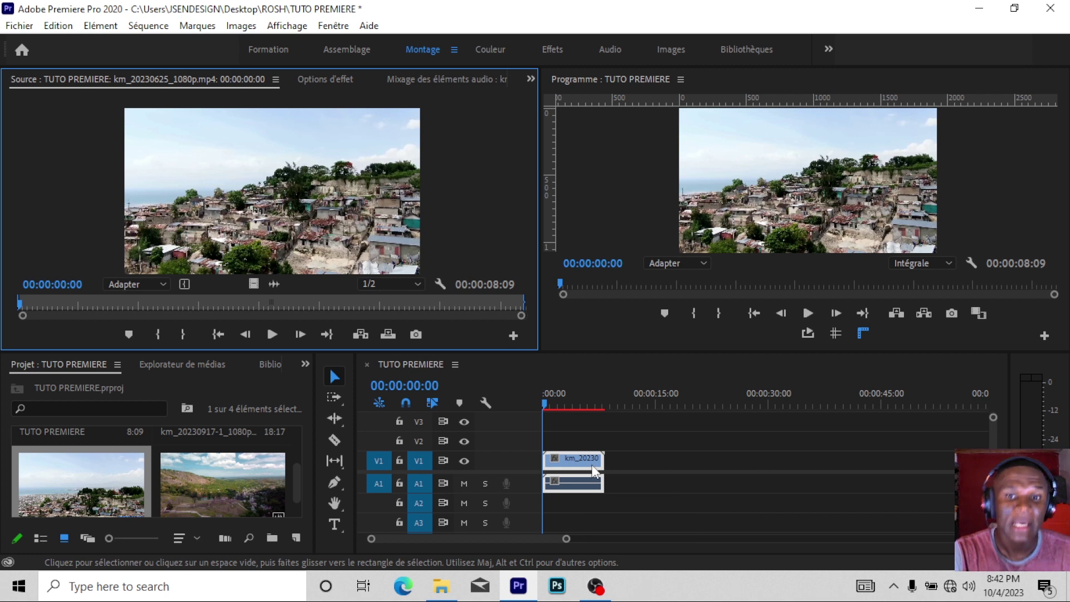
pyautogui.press('Delete')
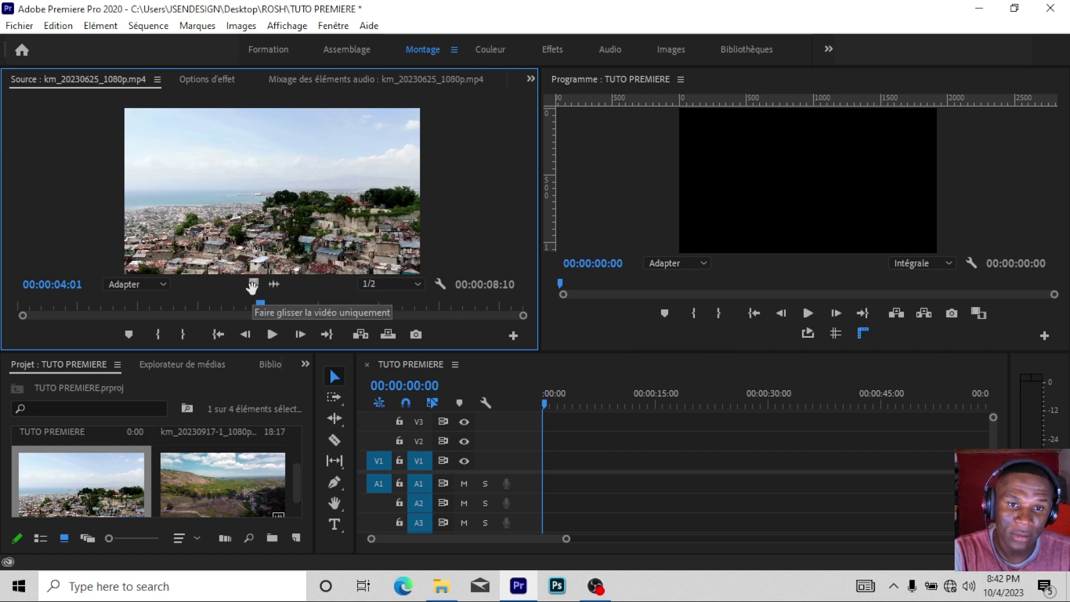
# Mark km_20230625_1080p from 00:00:00:16 to 00:00:03:23 and drop its video onto V1
pyautogui.moveTo(258, 304)
pyautogui.mouseDown()
pyautogui.moveTo(33, 324)
pyautogui.moveTo(10, 309)
pyautogui.moveTo(58, 308)
pyautogui.mouseUp()
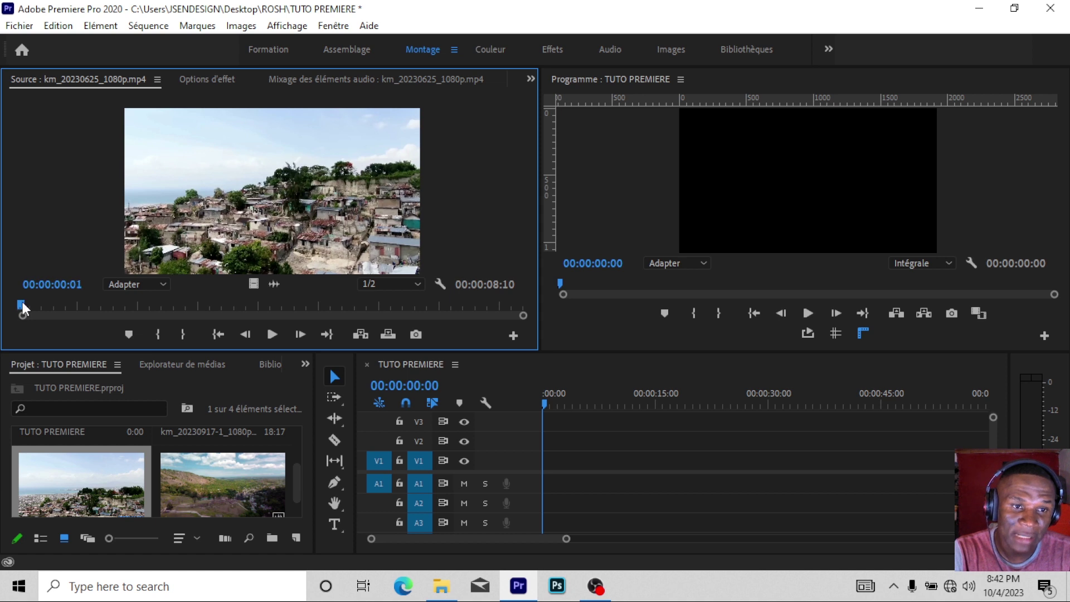
pyautogui.click(157, 333)
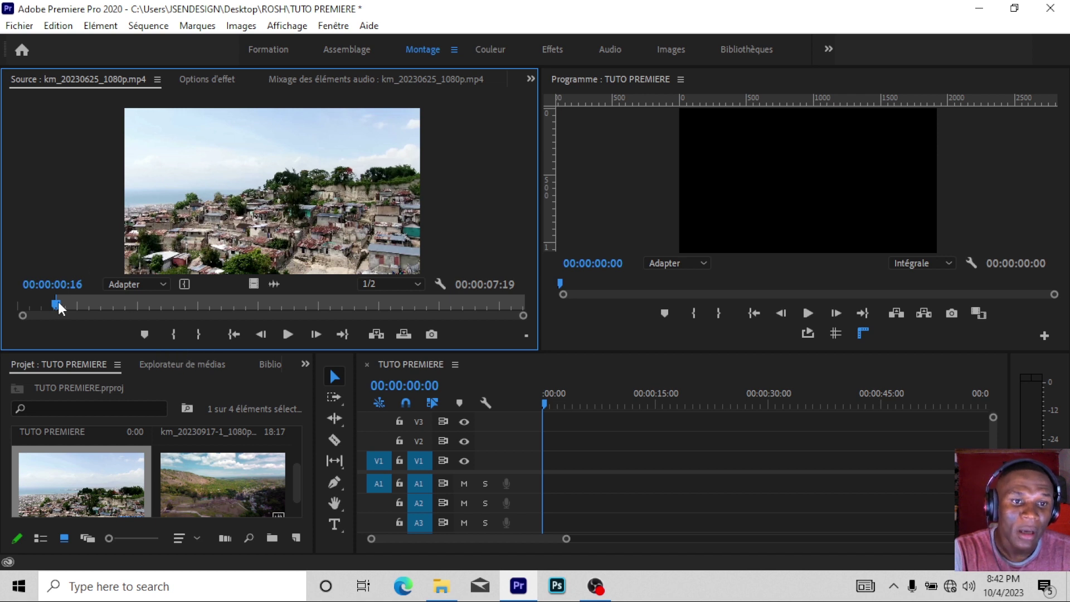
pyautogui.moveTo(58, 304); pyautogui.dragTo(254, 310)
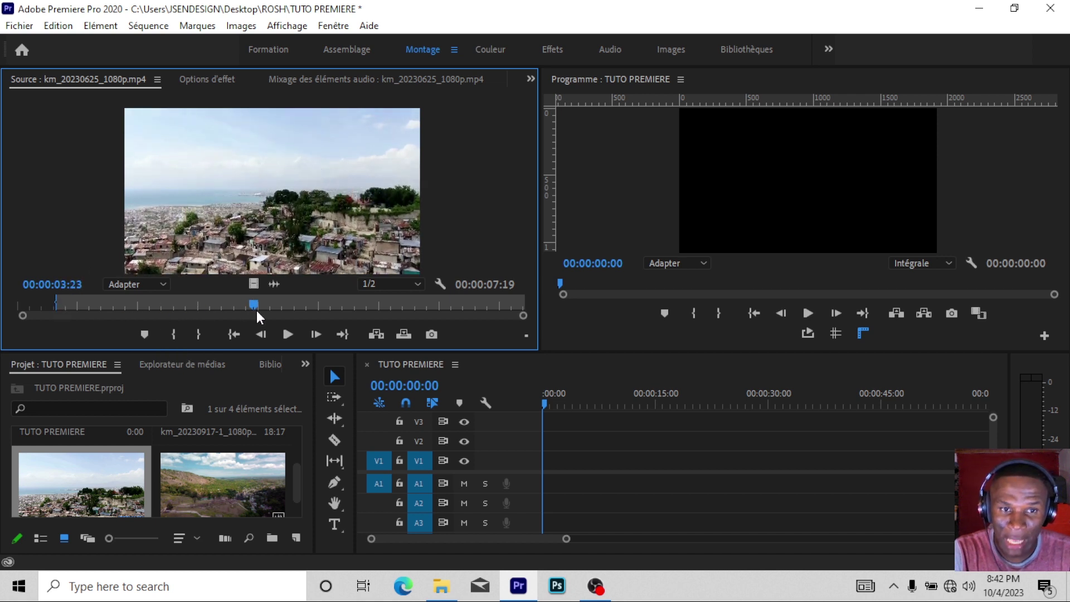
pyautogui.click(198, 333)
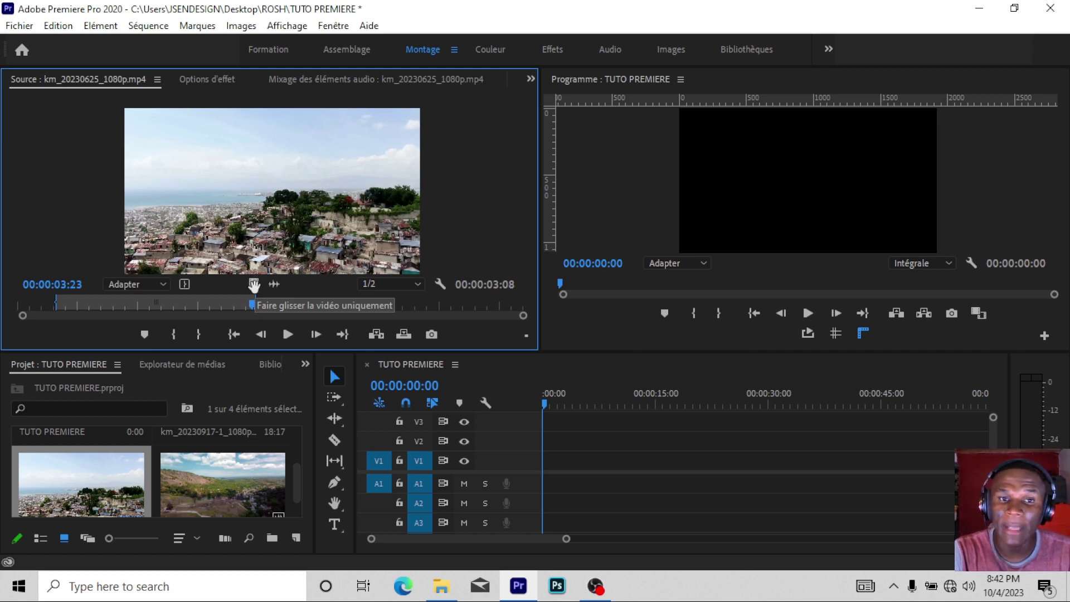
pyautogui.moveTo(254, 286); pyautogui.dragTo(544, 460)
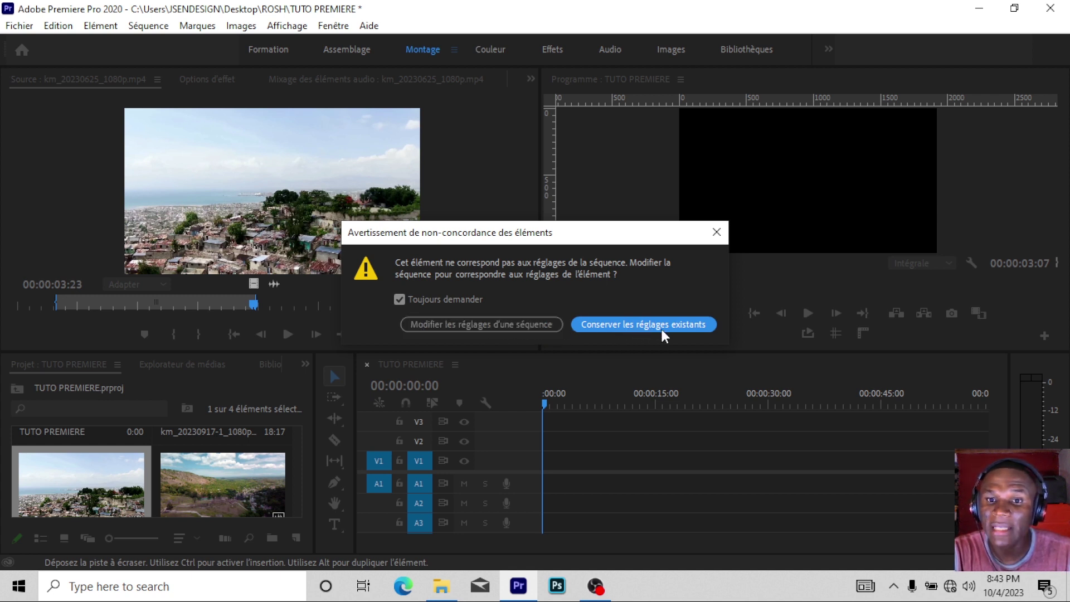
# Keep the existing sequence settings and play the newly placed clip
pyautogui.click(620, 324)
pyautogui.click(547, 397)
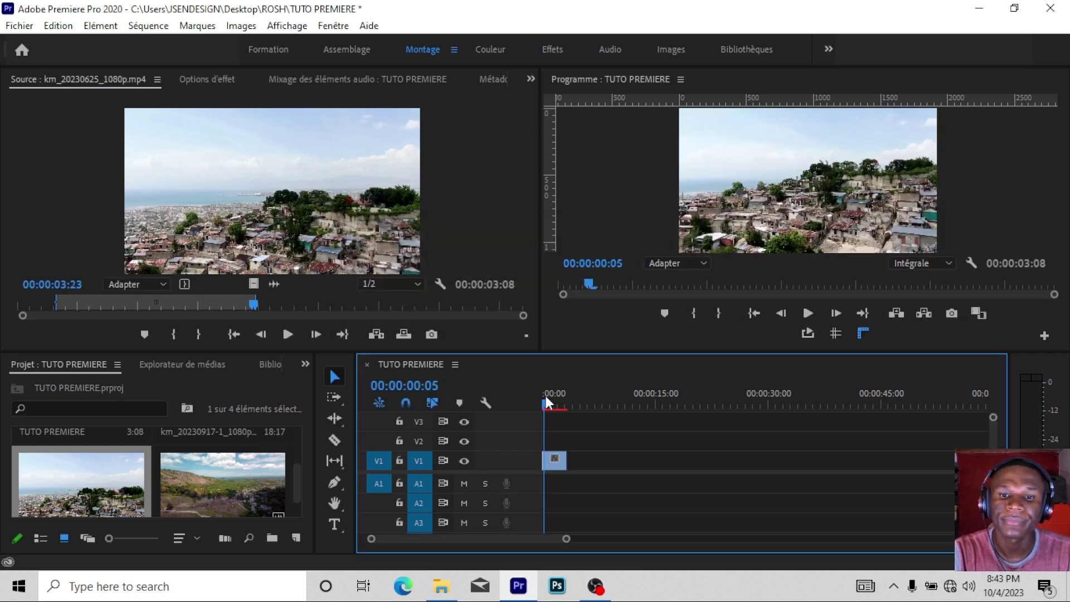
pyautogui.moveTo(546, 396)
pyautogui.mouseDown()
pyautogui.moveTo(570, 394)
pyautogui.moveTo(498, 387)
pyautogui.mouseUp()
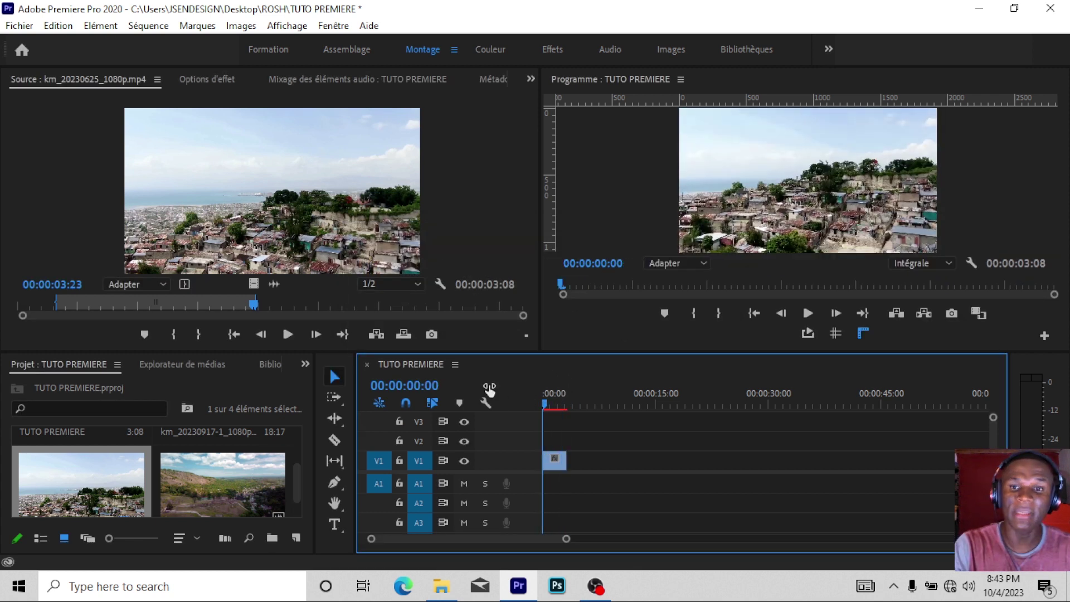
pyautogui.press('space')
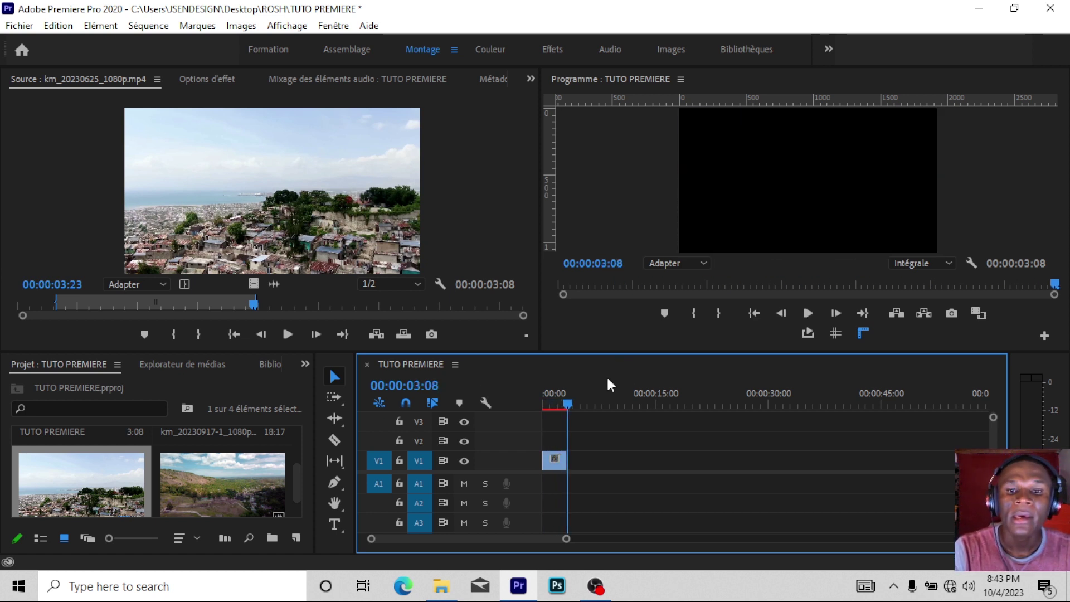
# Replay the sequence from the start, stopping at 00:00:02:08
pyautogui.moveTo(564, 403)
pyautogui.mouseDown()
pyautogui.moveTo(527, 401)
pyautogui.moveTo(534, 393)
pyautogui.mouseUp()
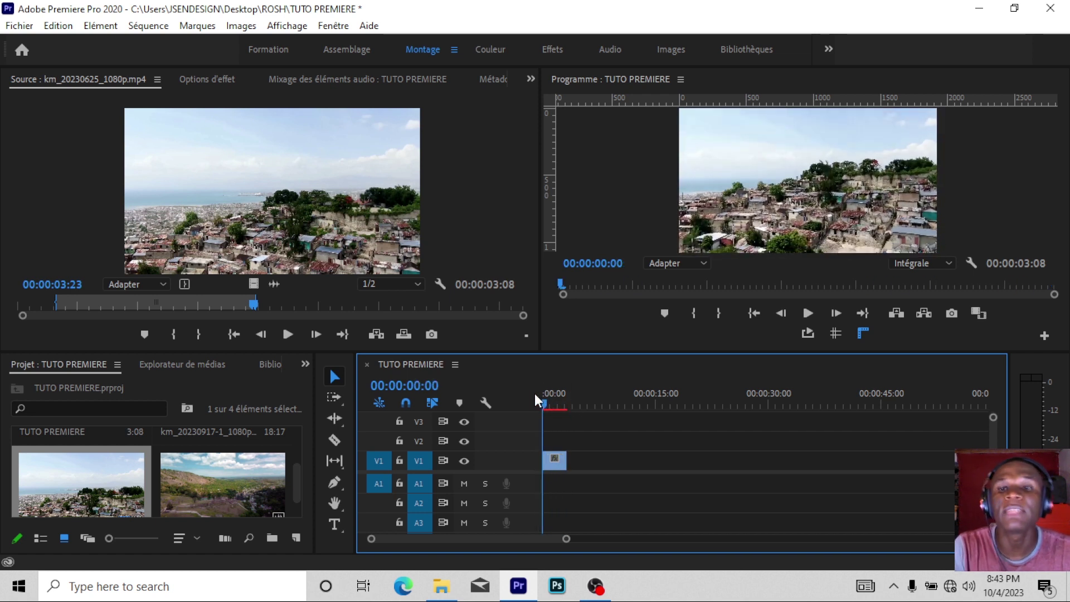
pyautogui.moveTo(546, 404)
pyautogui.mouseDown()
pyautogui.moveTo(569, 411)
pyautogui.moveTo(543, 402)
pyautogui.mouseUp()
pyautogui.press('space')
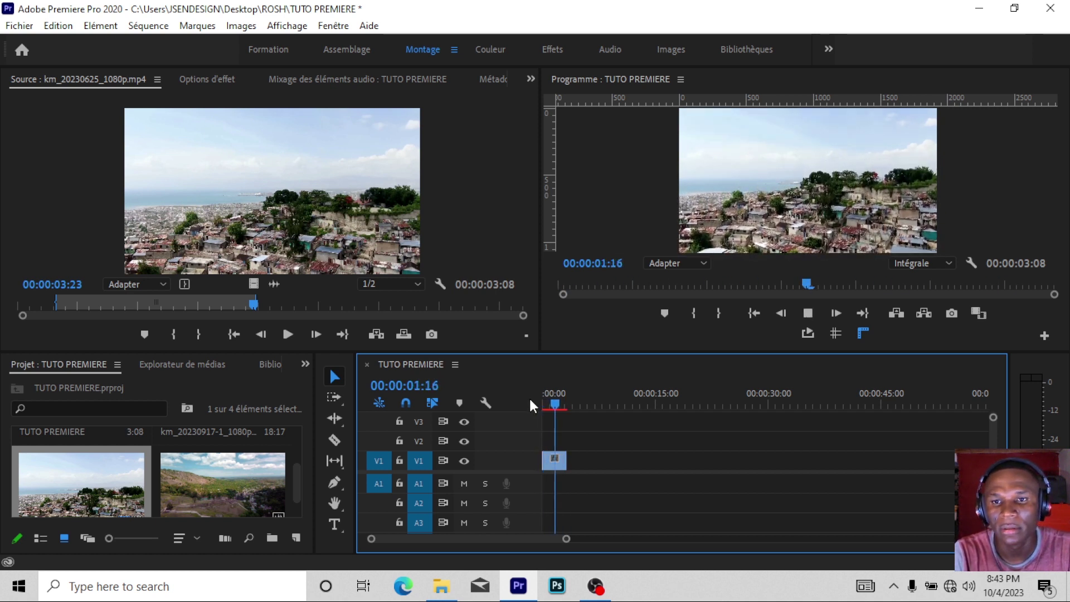
pyautogui.press('space')
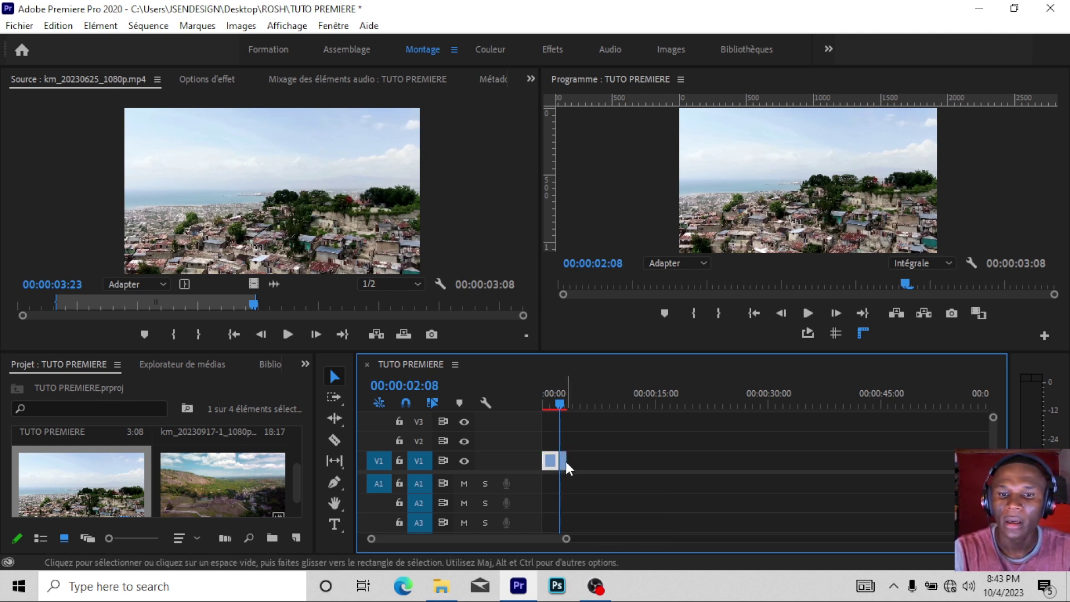
# Razor the clip at 00:00:02:08 and delete its tail, leaving a 2:08 sequence
pyautogui.click(334, 440)
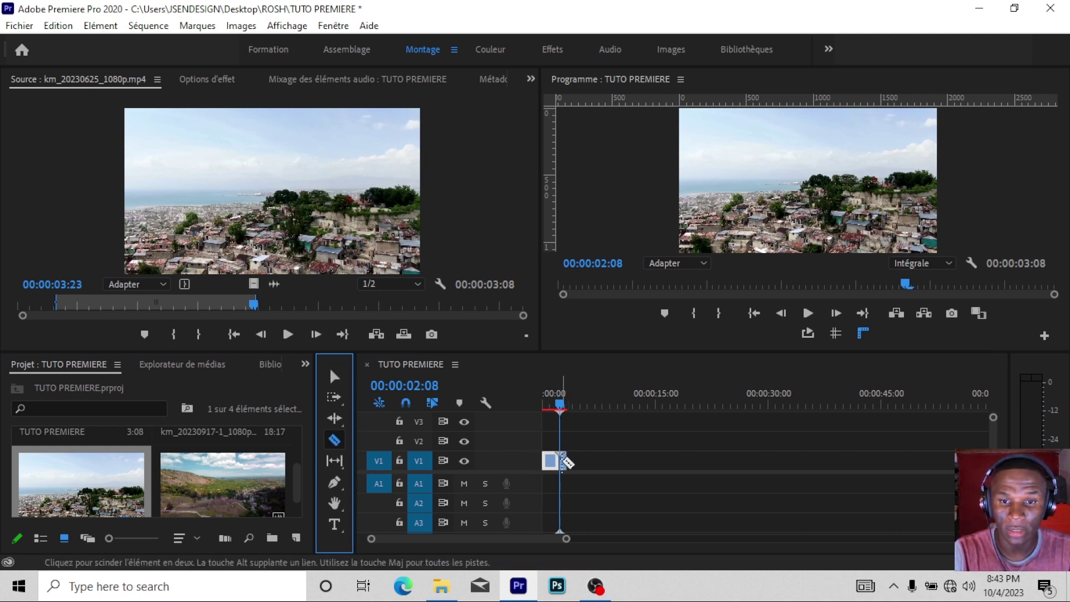
pyautogui.click(336, 376)
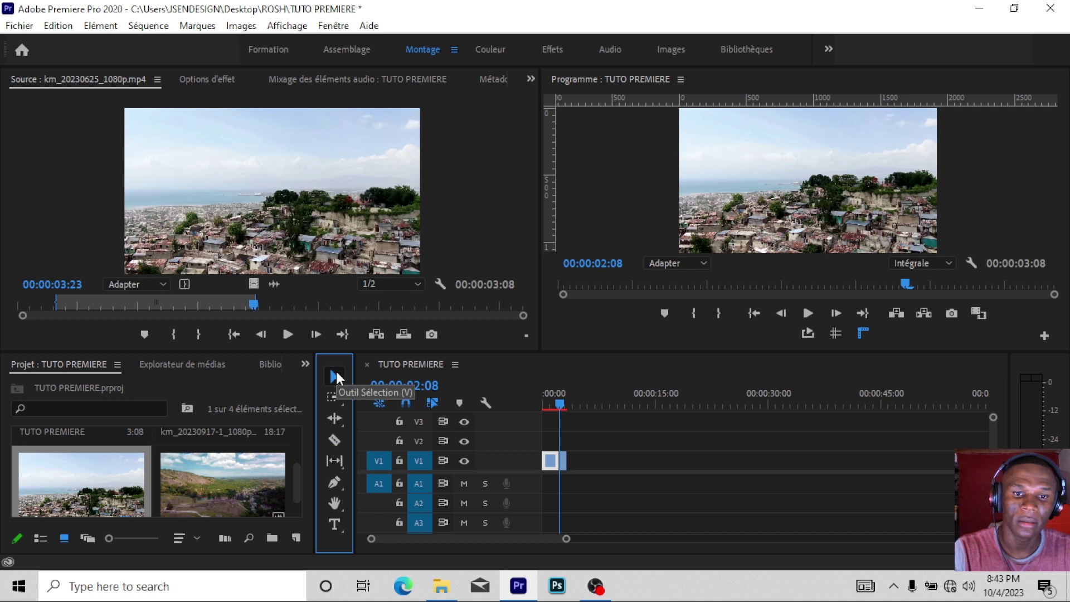
pyautogui.click(566, 460)
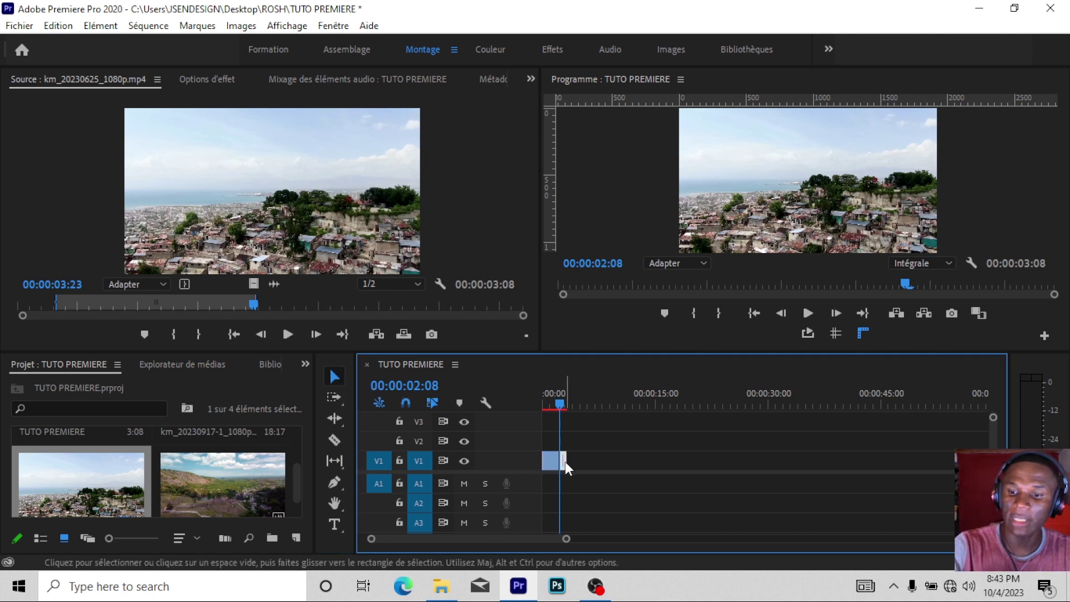
pyautogui.press('Delete')
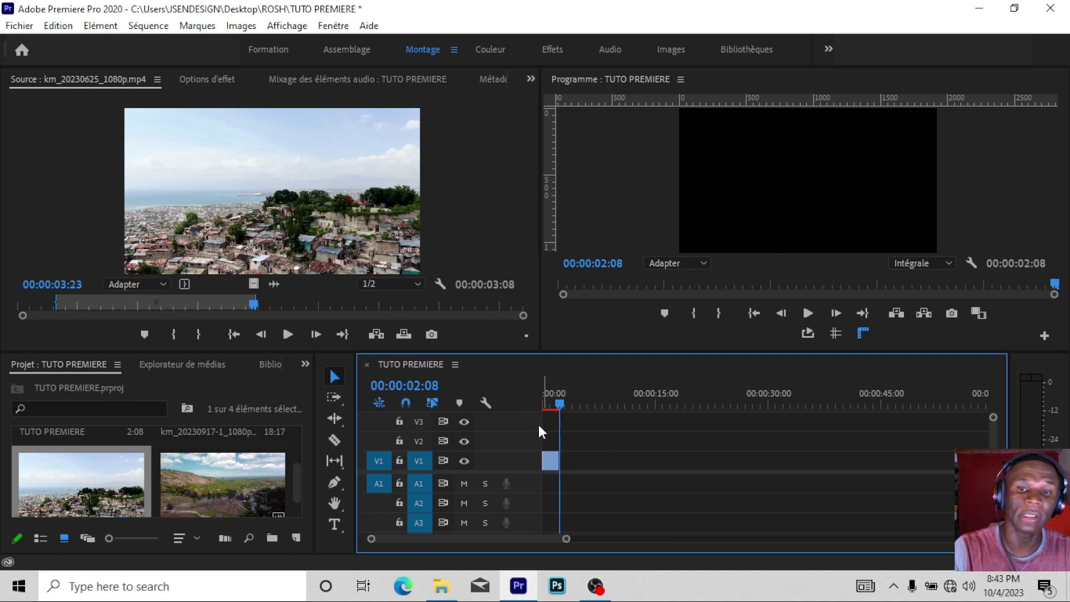
pyautogui.moveTo(560, 406); pyautogui.dragTo(558, 406)
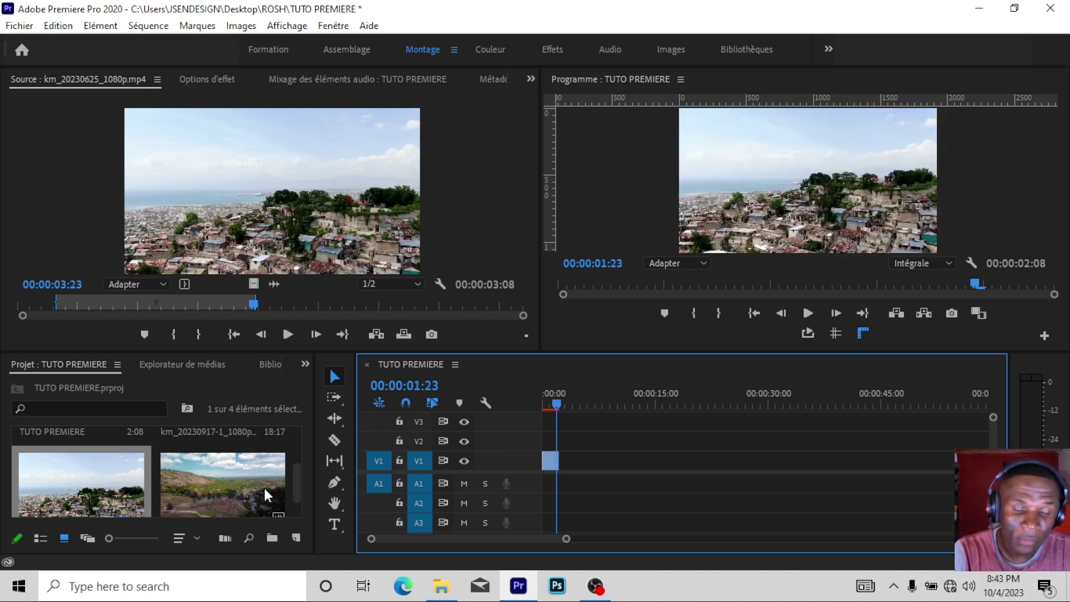
# Open km_20230911-1_1080p(1).mp4 and mark In 00:00:08:04, Out 00:00:09:02
pyautogui.doubleClick(238, 482)
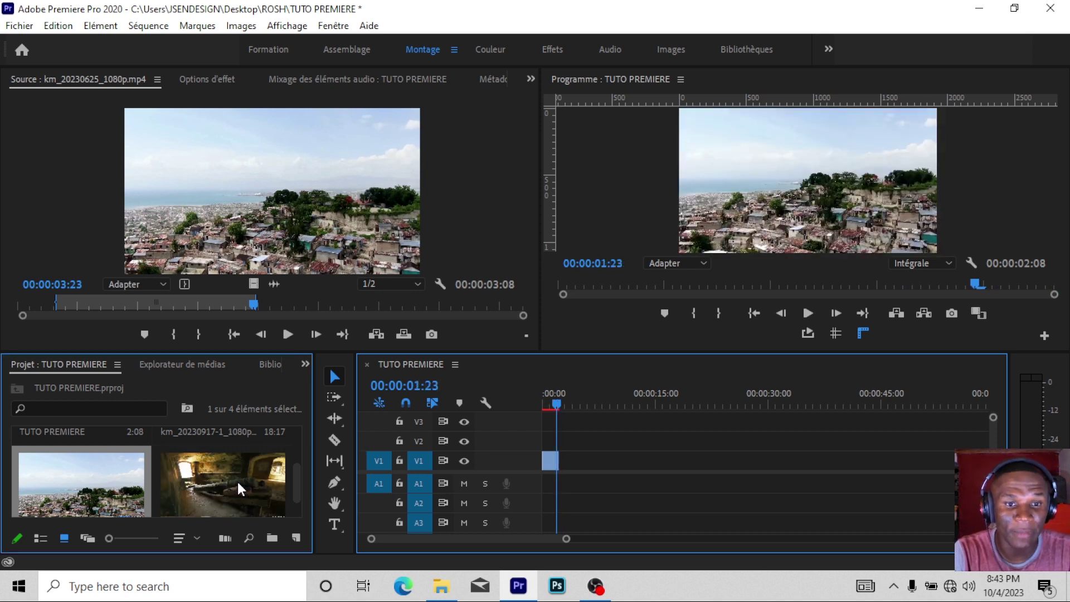
pyautogui.moveTo(335, 299)
pyautogui.mouseDown()
pyautogui.moveTo(77, 274)
pyautogui.moveTo(222, 302)
pyautogui.mouseUp()
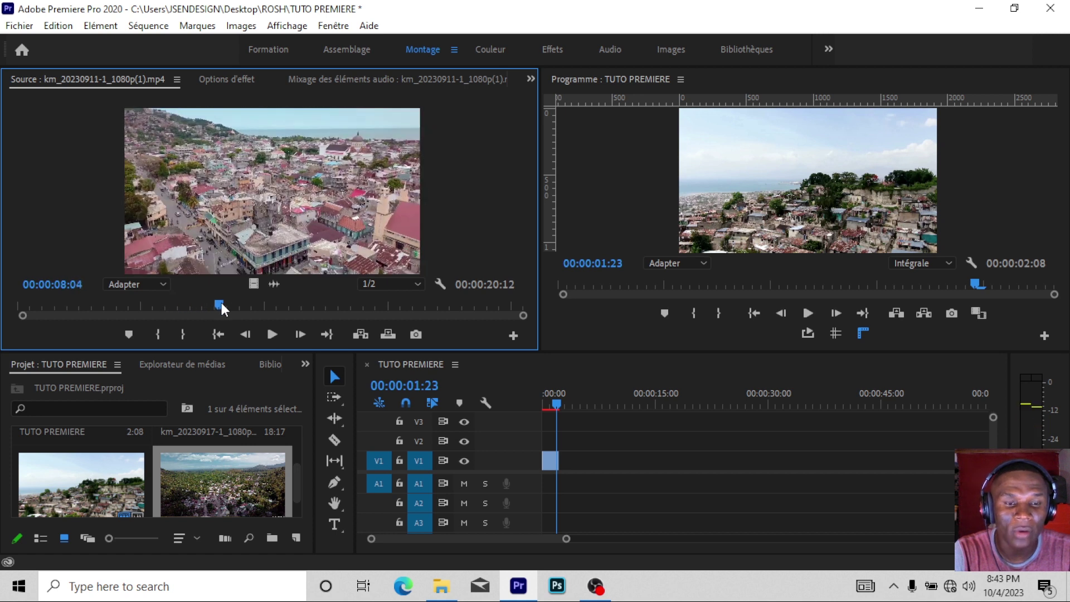
pyautogui.click(156, 334)
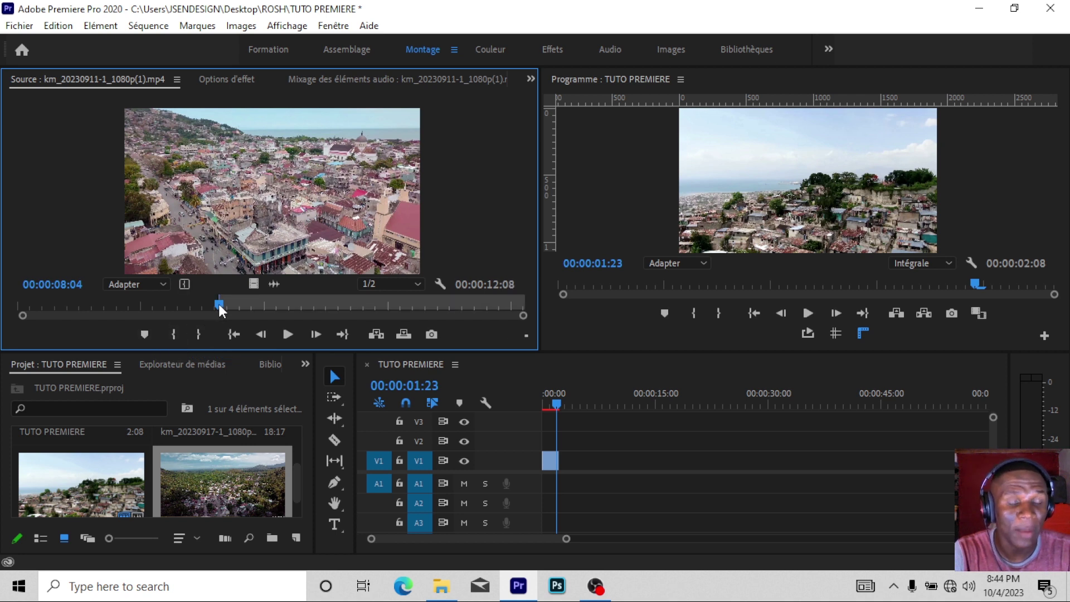
pyautogui.moveTo(219, 304)
pyautogui.mouseDown()
pyautogui.moveTo(252, 304)
pyautogui.moveTo(242, 305)
pyautogui.mouseUp()
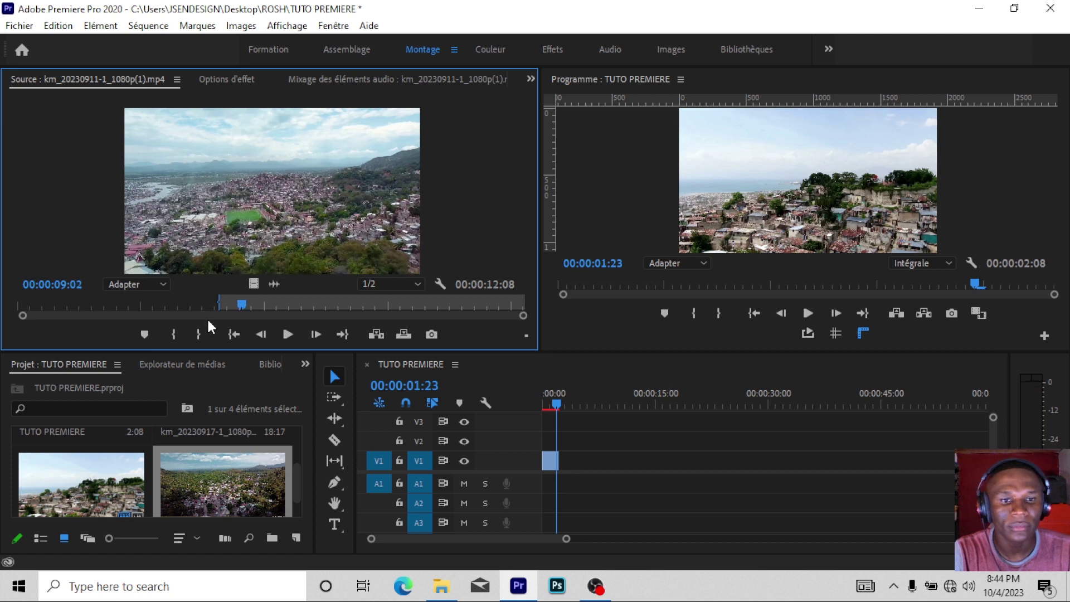
pyautogui.click(201, 334)
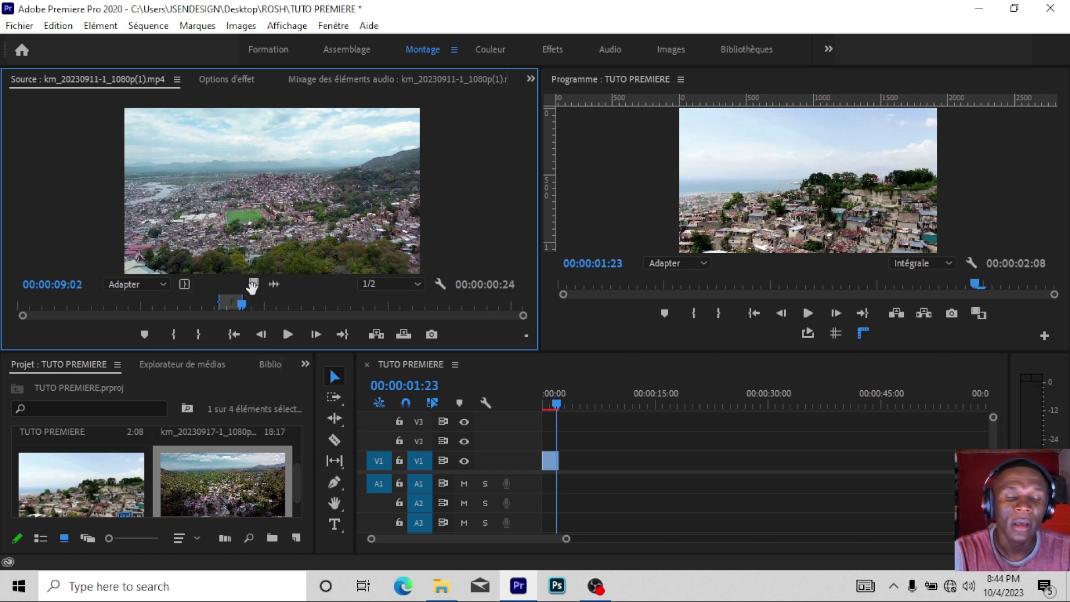
# Place its 24-frame video right after the first clip on V1
pyautogui.moveTo(253, 286); pyautogui.dragTo(254, 289)
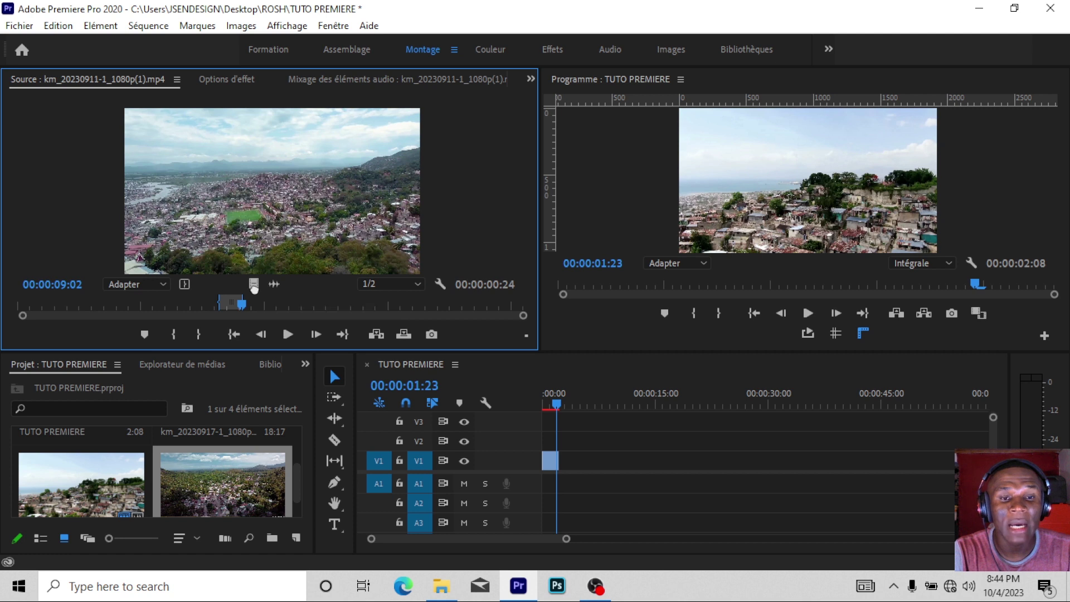
pyautogui.moveTo(513, 395)
pyautogui.mouseDown()
pyautogui.moveTo(573, 464)
pyautogui.moveTo(564, 457)
pyautogui.mouseUp()
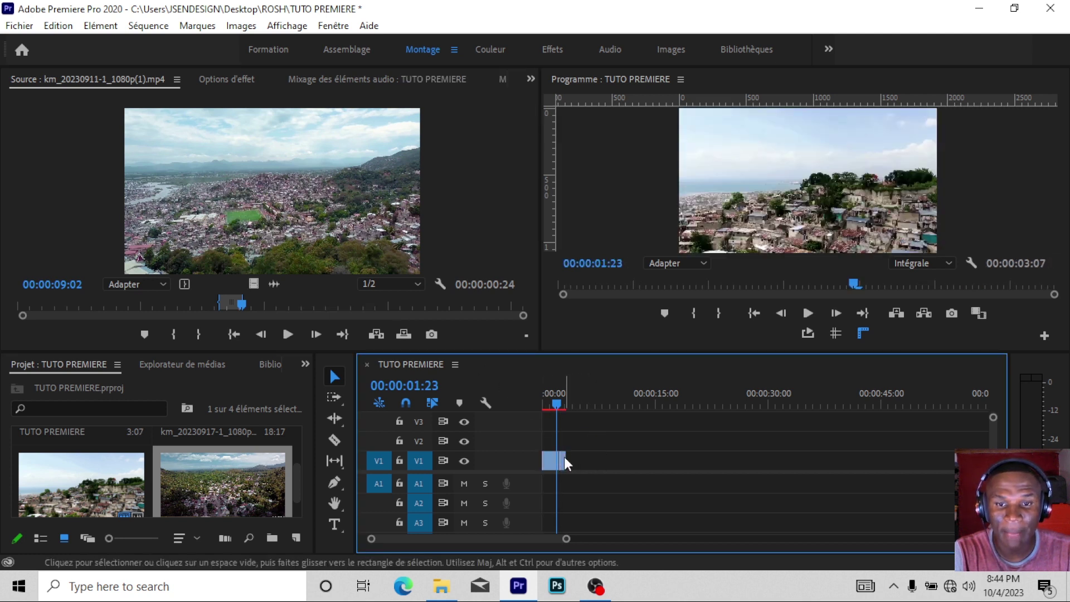
pyautogui.click(559, 405)
# Play back the sequence around the join between the first two clips
pyautogui.moveTo(560, 402); pyautogui.dragTo(553, 399)
pyautogui.press('space')
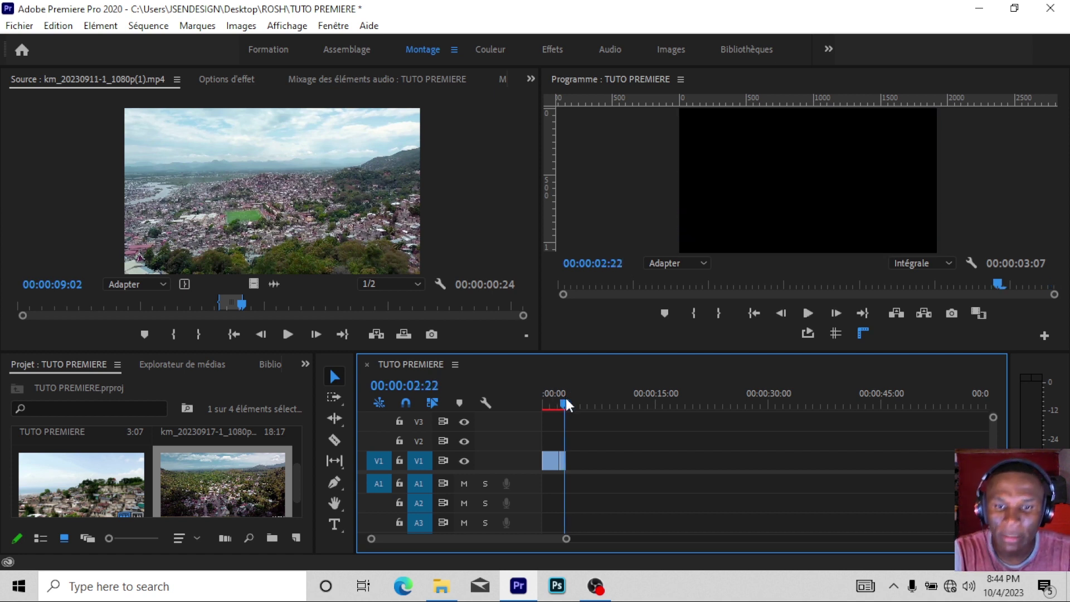
pyautogui.moveTo(567, 398); pyautogui.dragTo(543, 393)
pyautogui.press('space')
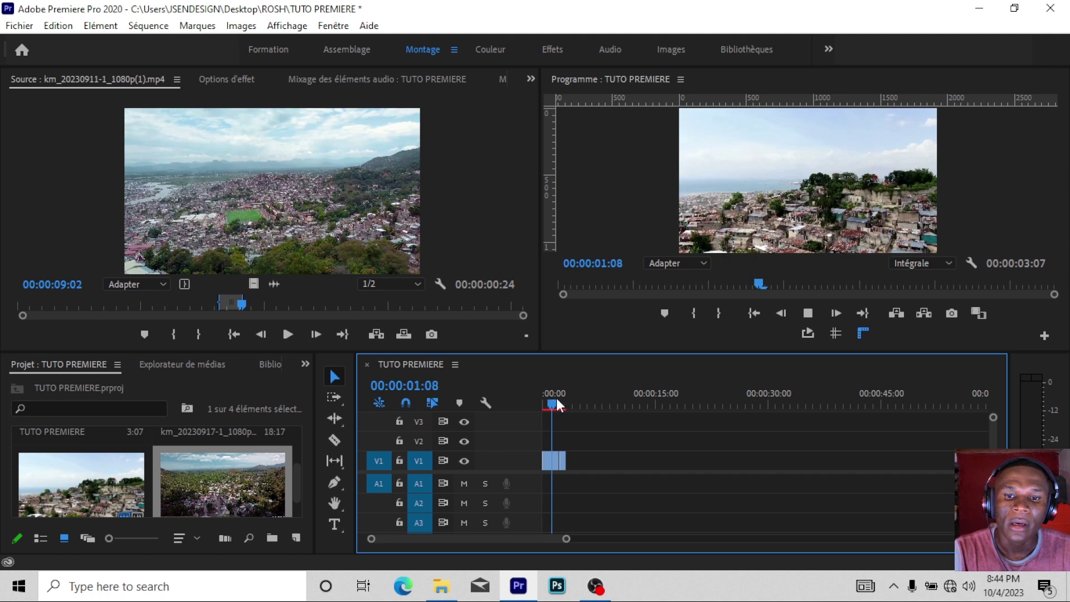
pyautogui.press('space')
pyautogui.moveTo(567, 399); pyautogui.dragTo(569, 401)
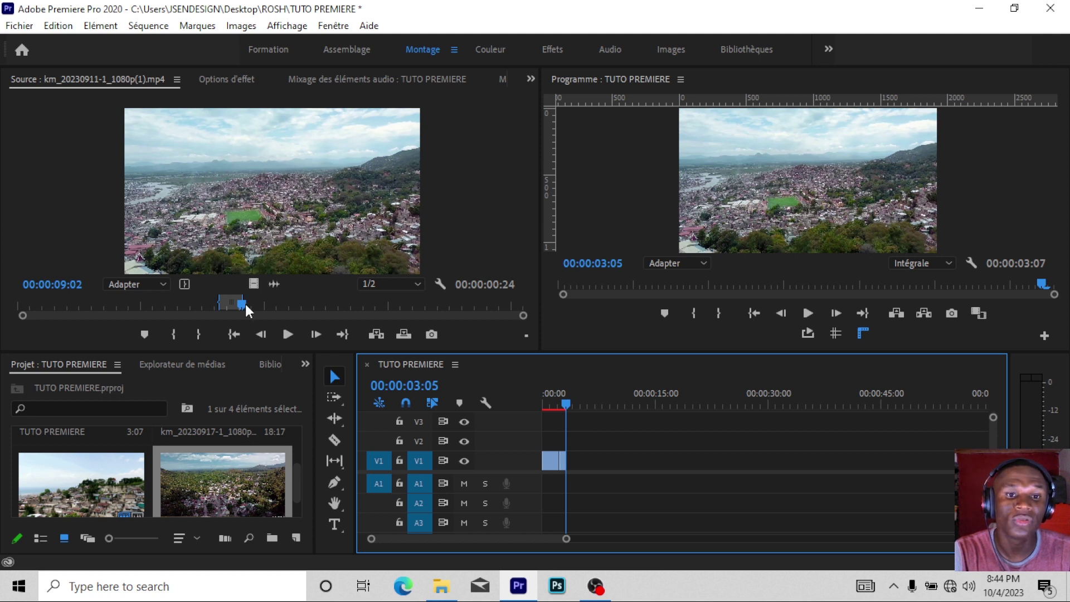
# Mark a 1:04 ruins-clip range ending at 00:00:14:01 and add its video to V1's end
pyautogui.moveTo(245, 304); pyautogui.dragTo(337, 317)
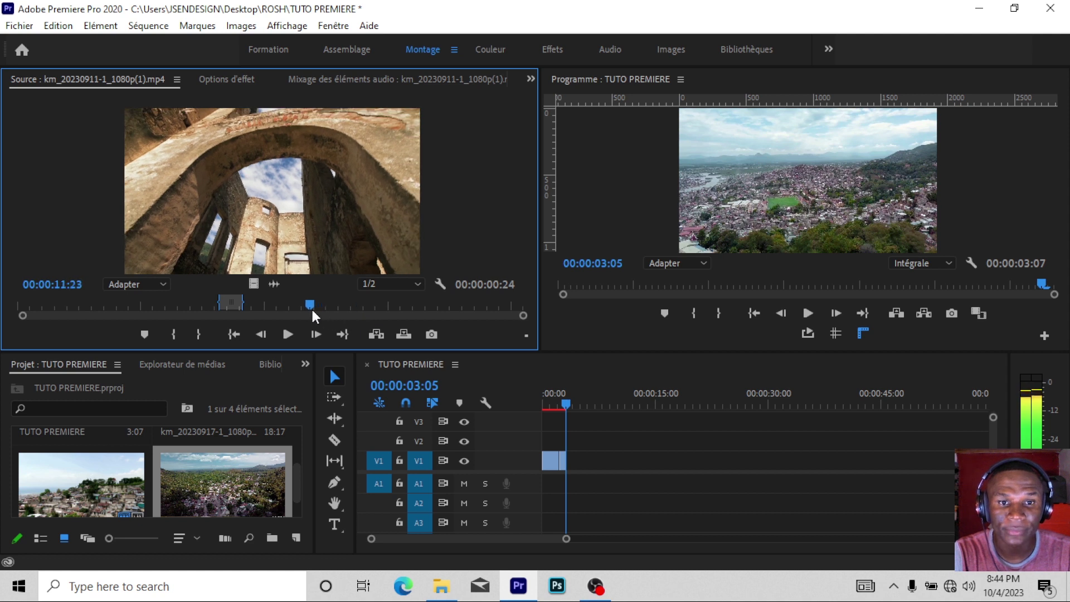
pyautogui.moveTo(312, 311); pyautogui.dragTo(340, 311)
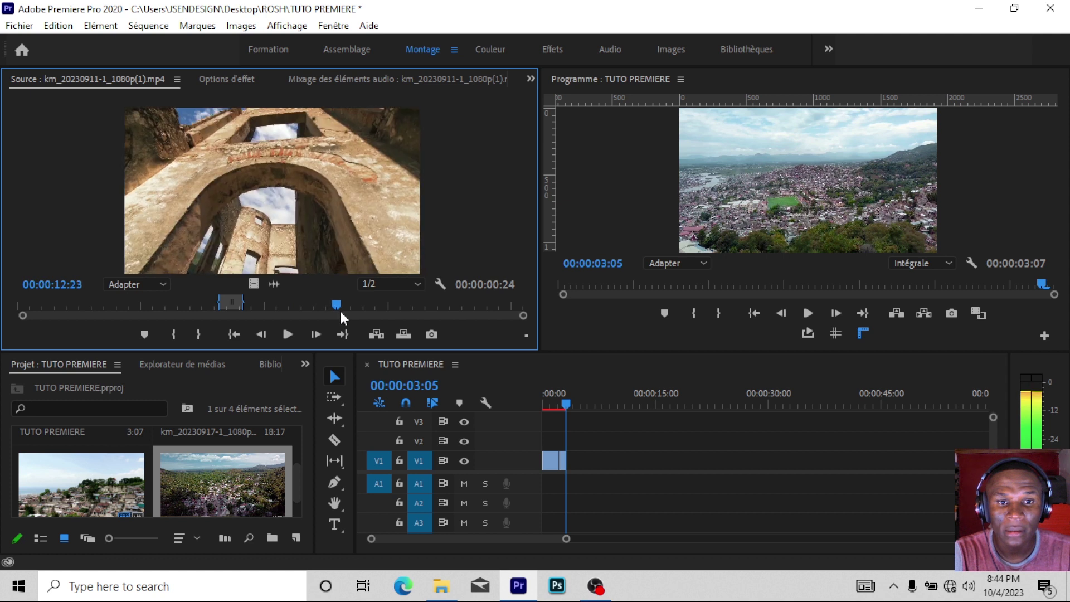
pyautogui.click(174, 333)
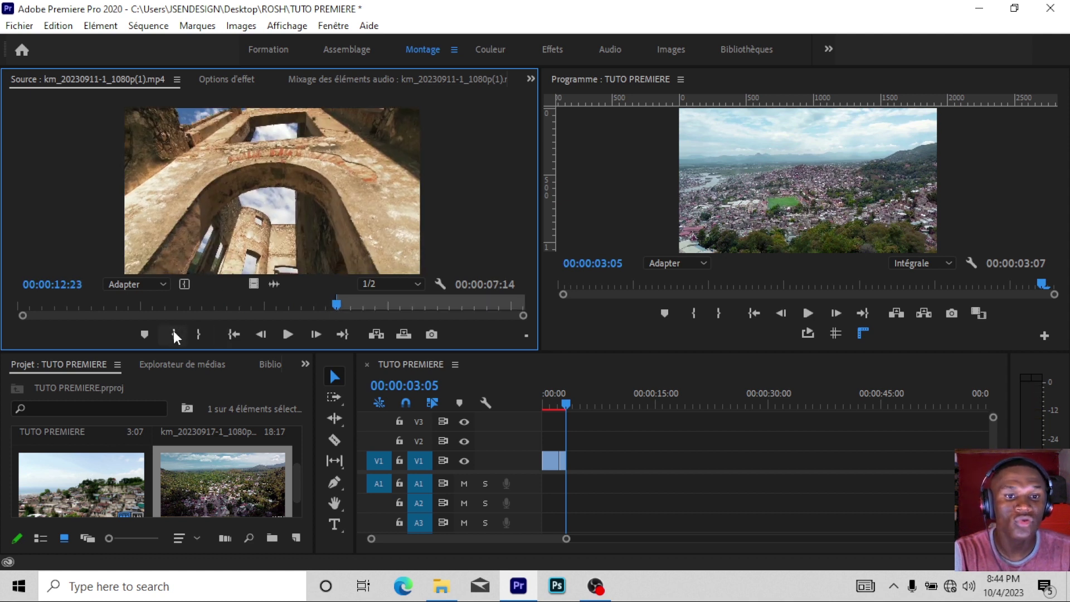
pyautogui.moveTo(338, 306)
pyautogui.mouseDown()
pyautogui.moveTo(374, 308)
pyautogui.moveTo(365, 305)
pyautogui.mouseUp()
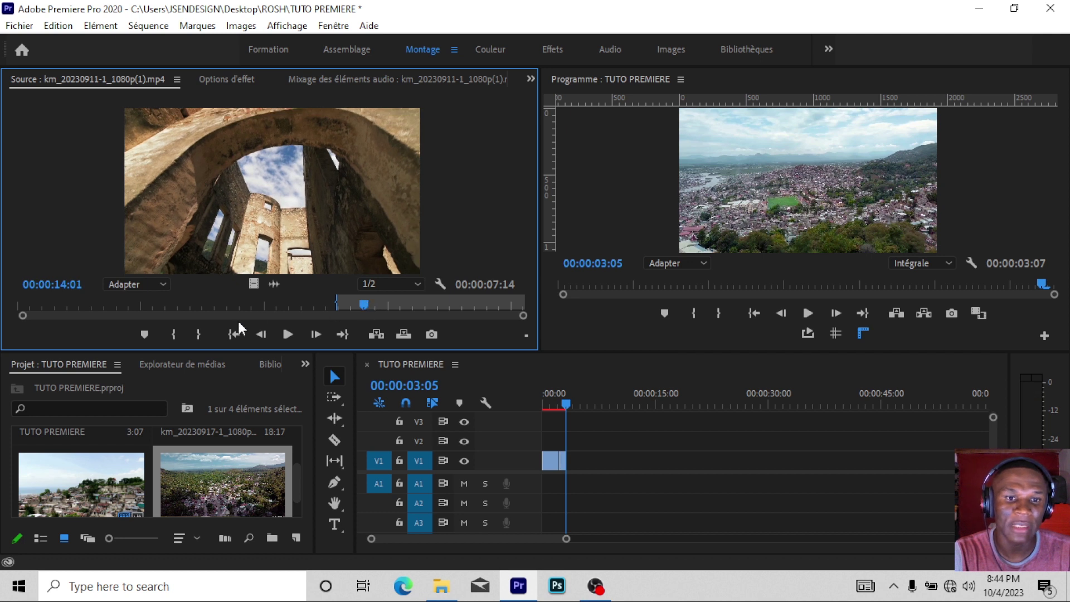
pyautogui.click(198, 334)
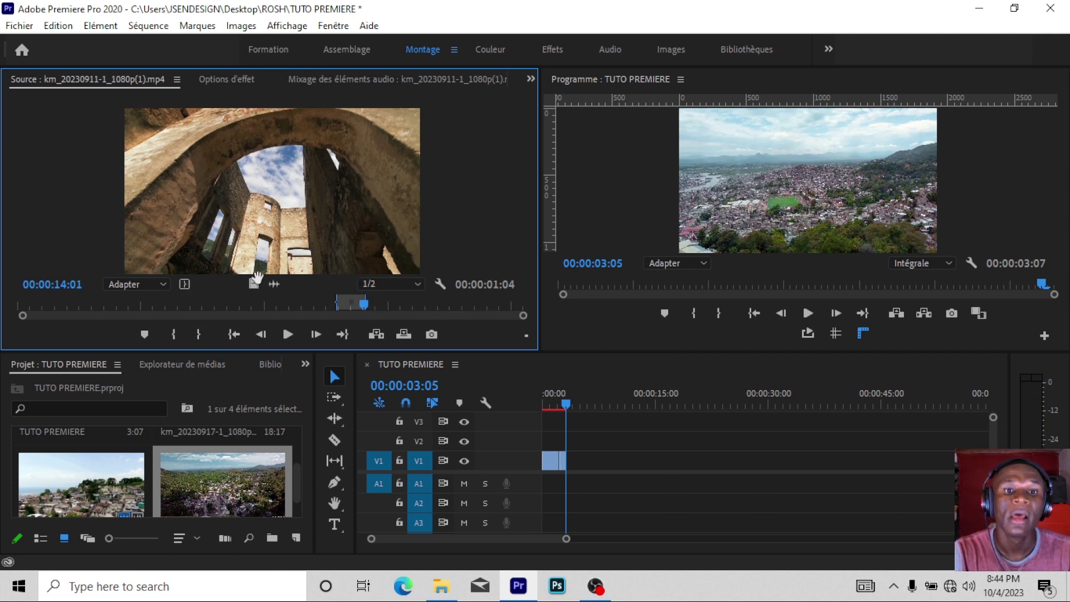
pyautogui.moveTo(253, 285); pyautogui.dragTo(576, 463)
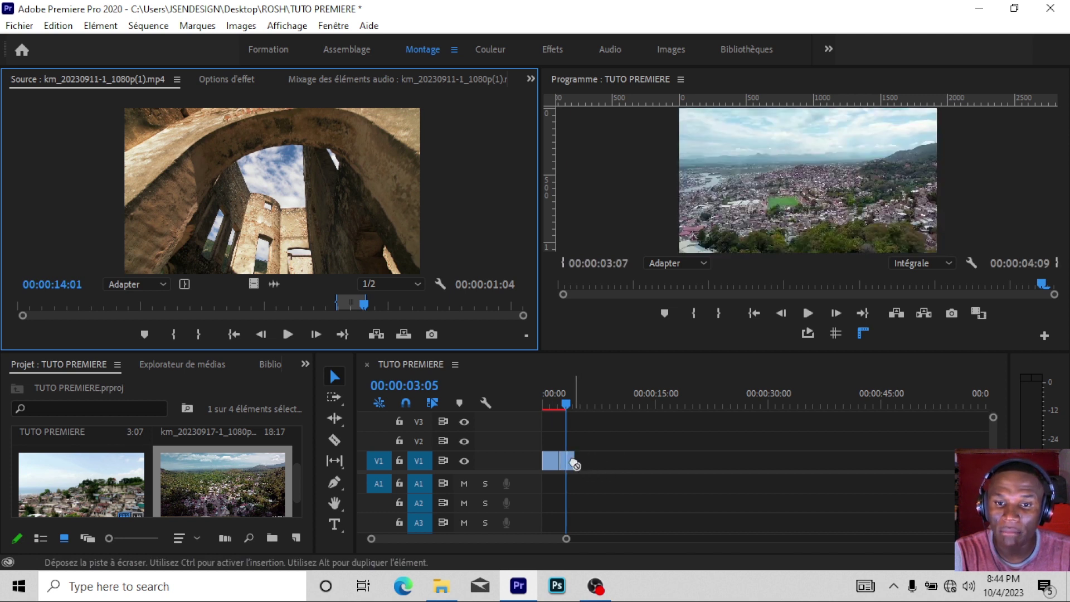
pyautogui.moveTo(562, 393)
pyautogui.mouseDown()
pyautogui.moveTo(533, 390)
pyautogui.moveTo(560, 399)
pyautogui.mouseUp()
pyautogui.press('Home')
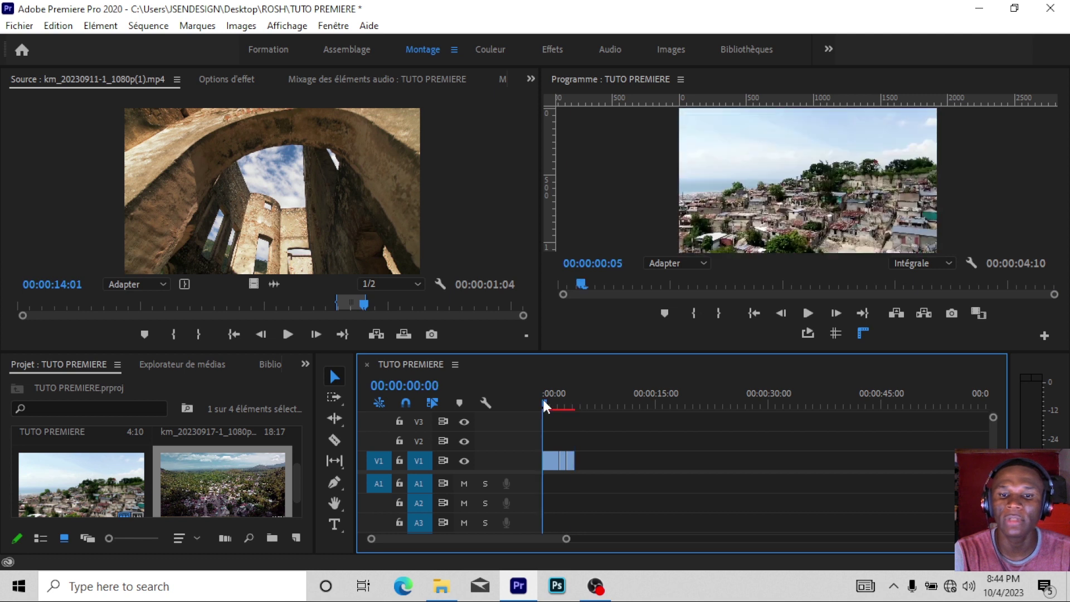
pyautogui.moveTo(568, 539); pyautogui.dragTo(432, 539)
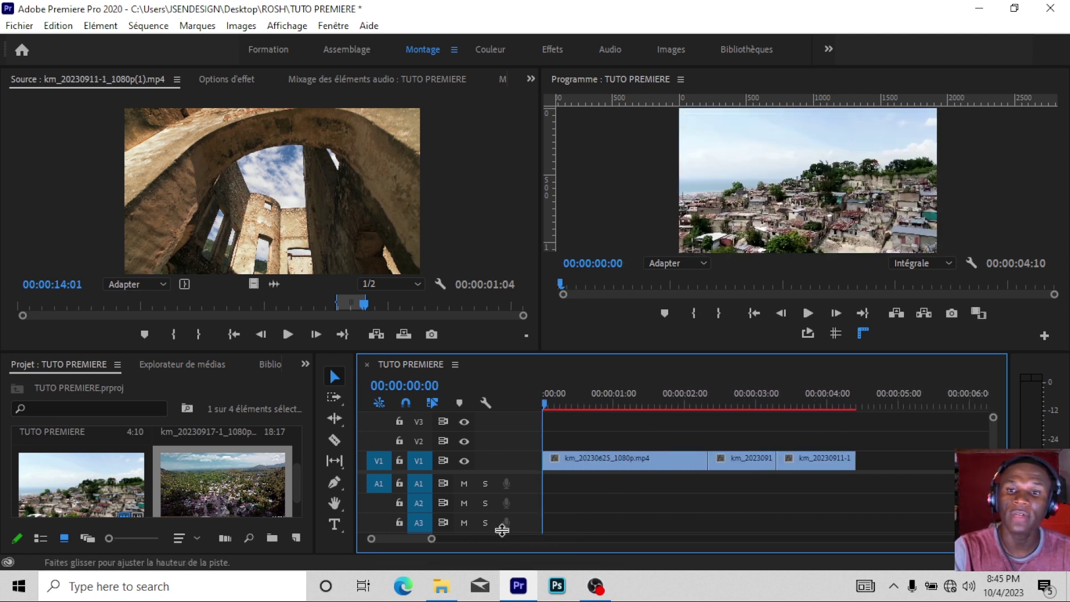
pyautogui.press('space')
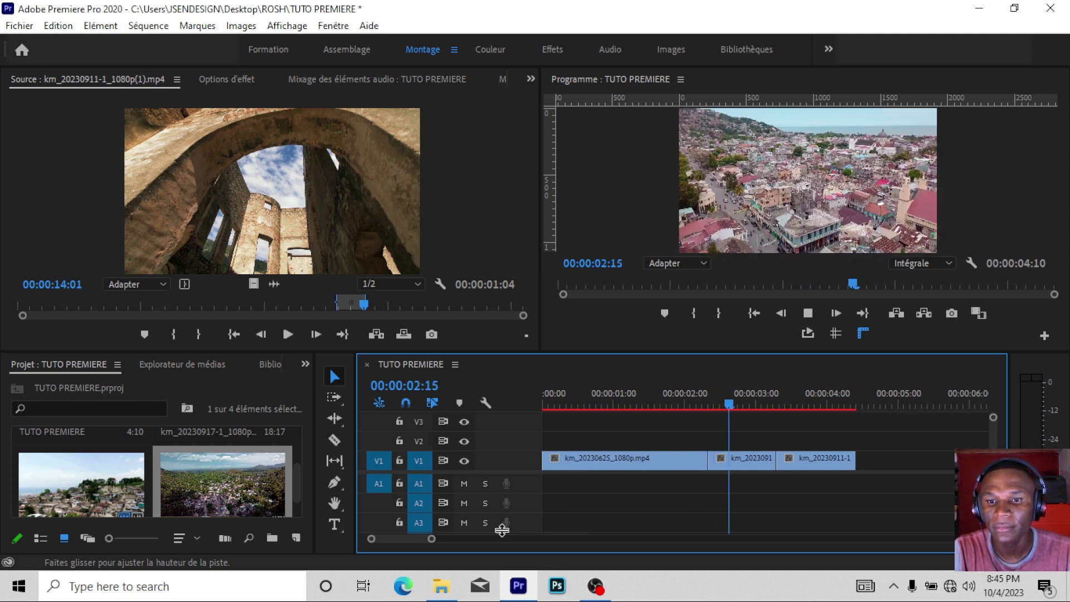
pyautogui.press('space')
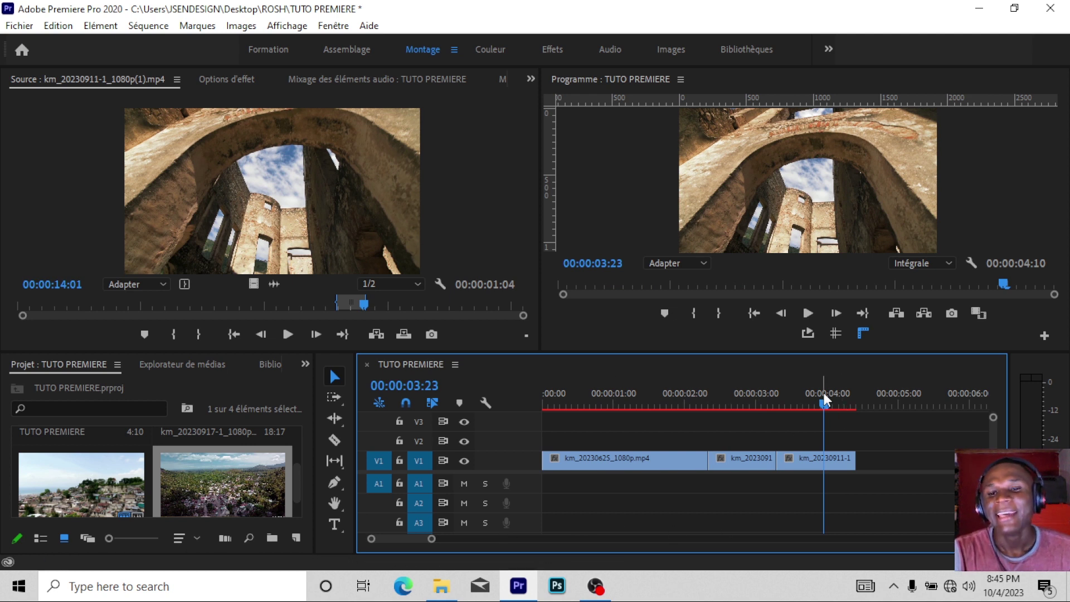
pyautogui.moveTo(824, 402); pyautogui.dragTo(544, 405)
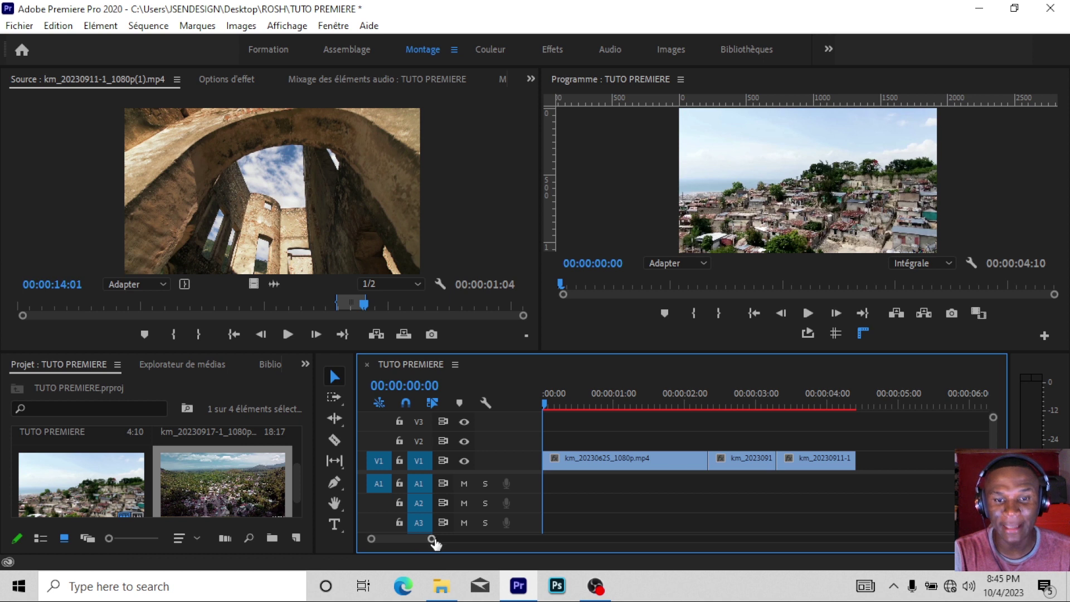
pyautogui.moveTo(433, 539)
pyautogui.mouseDown()
pyautogui.moveTo(474, 539)
pyautogui.moveTo(517, 557)
pyautogui.mouseUp()
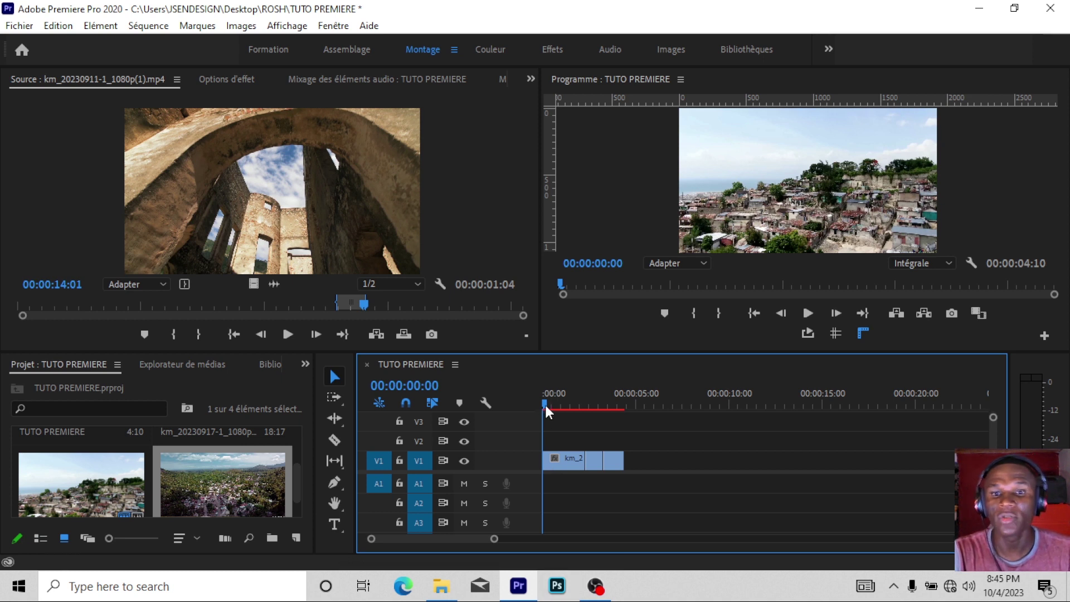
pyautogui.moveTo(544, 403)
pyautogui.mouseDown()
pyautogui.moveTo(604, 410)
pyautogui.moveTo(524, 398)
pyautogui.mouseUp()
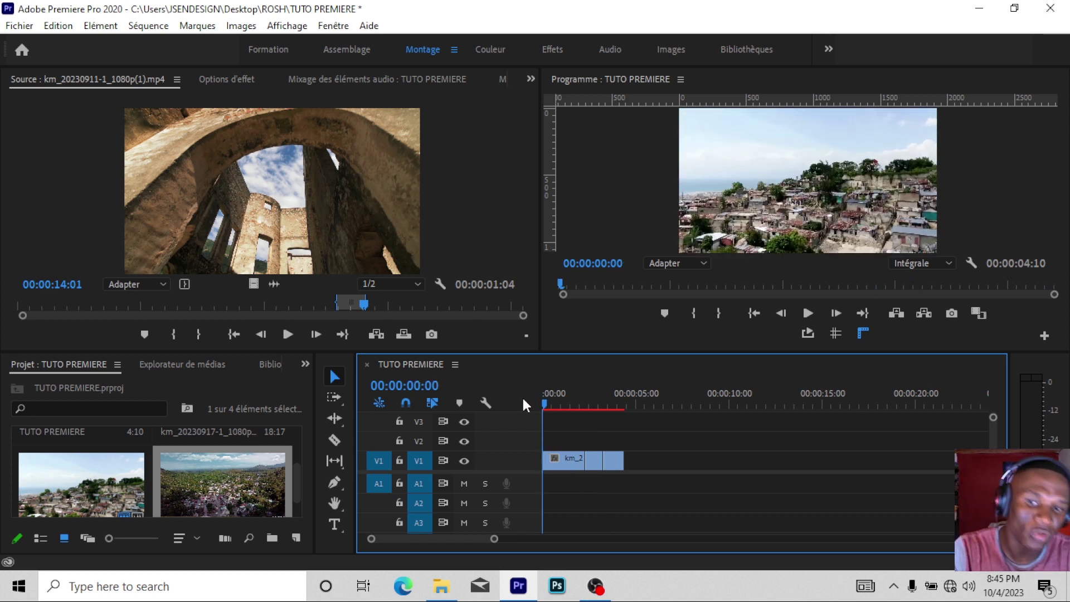
pyautogui.moveTo(543, 403)
pyautogui.mouseDown()
pyautogui.moveTo(585, 403)
pyautogui.moveTo(523, 381)
pyautogui.mouseUp()
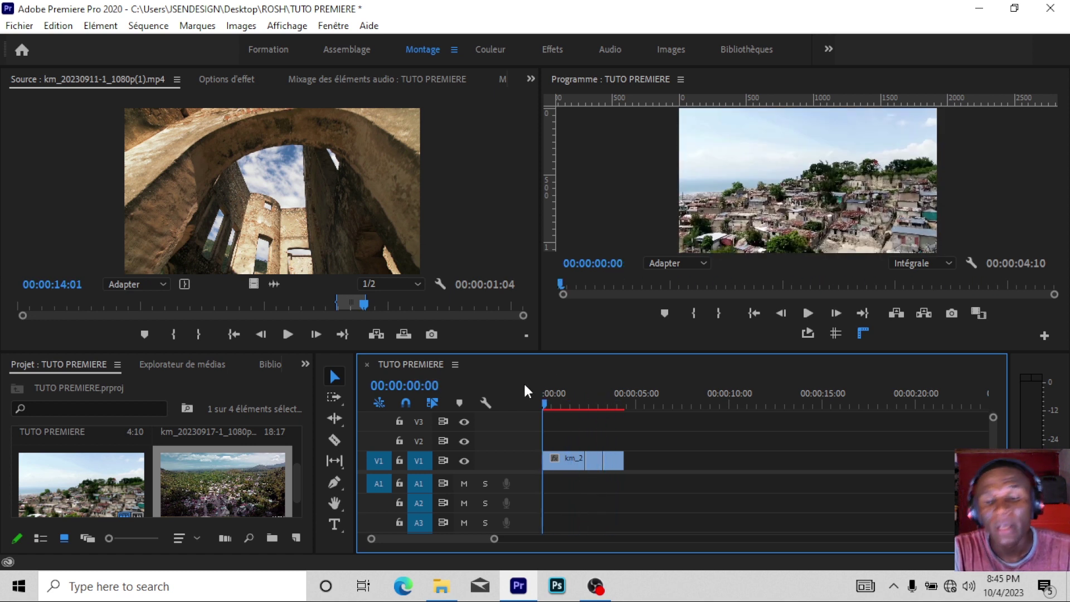
pyautogui.press('space')
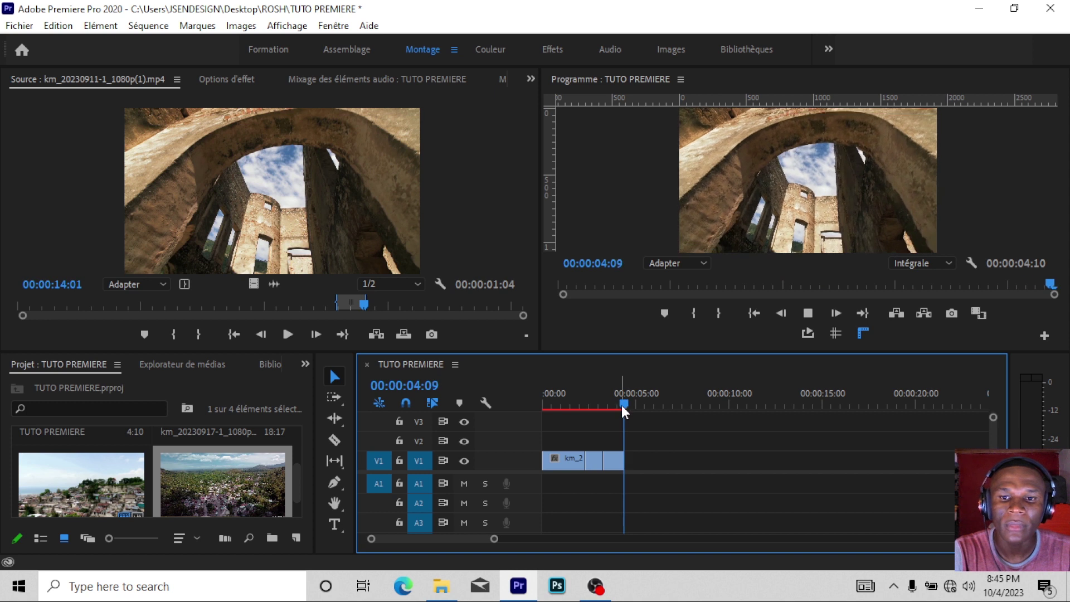
pyautogui.click(543, 394)
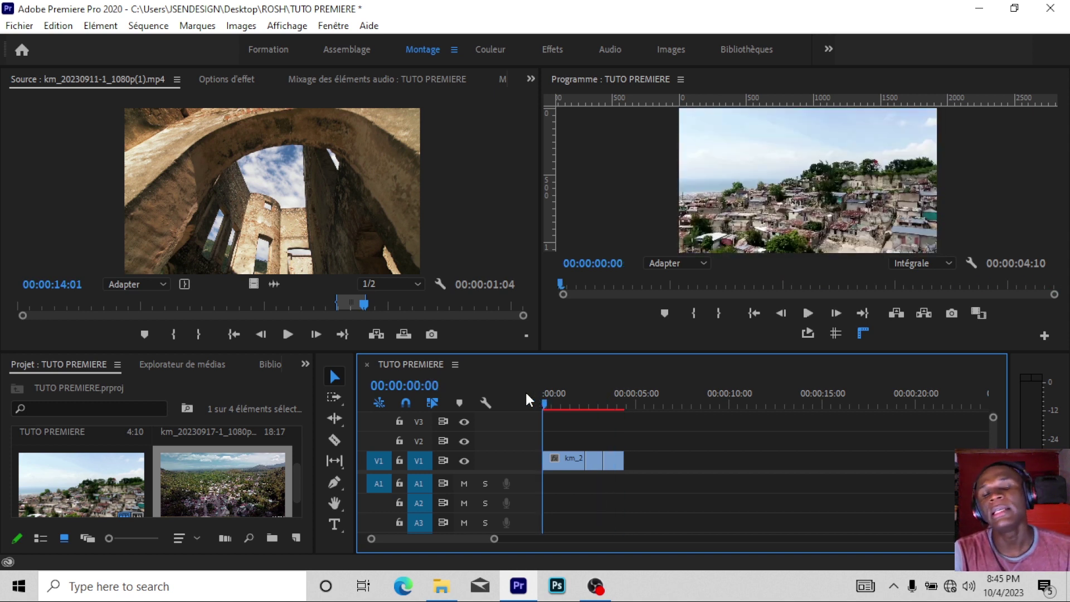
pyautogui.moveTo(546, 403)
pyautogui.mouseDown()
pyautogui.moveTo(615, 406)
pyautogui.moveTo(530, 403)
pyautogui.mouseUp()
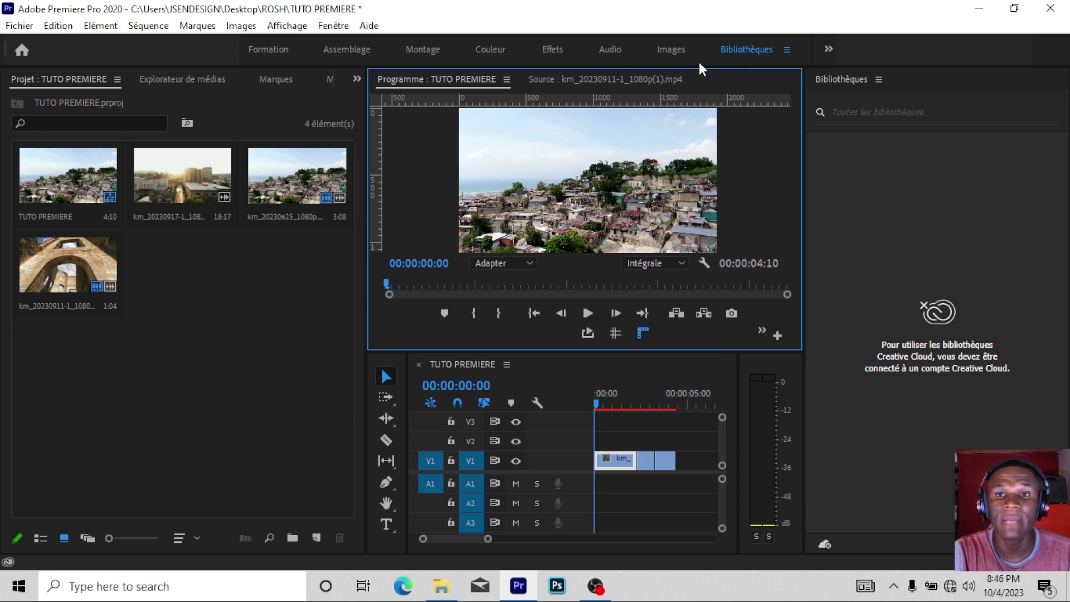
pyautogui.click(430, 50)
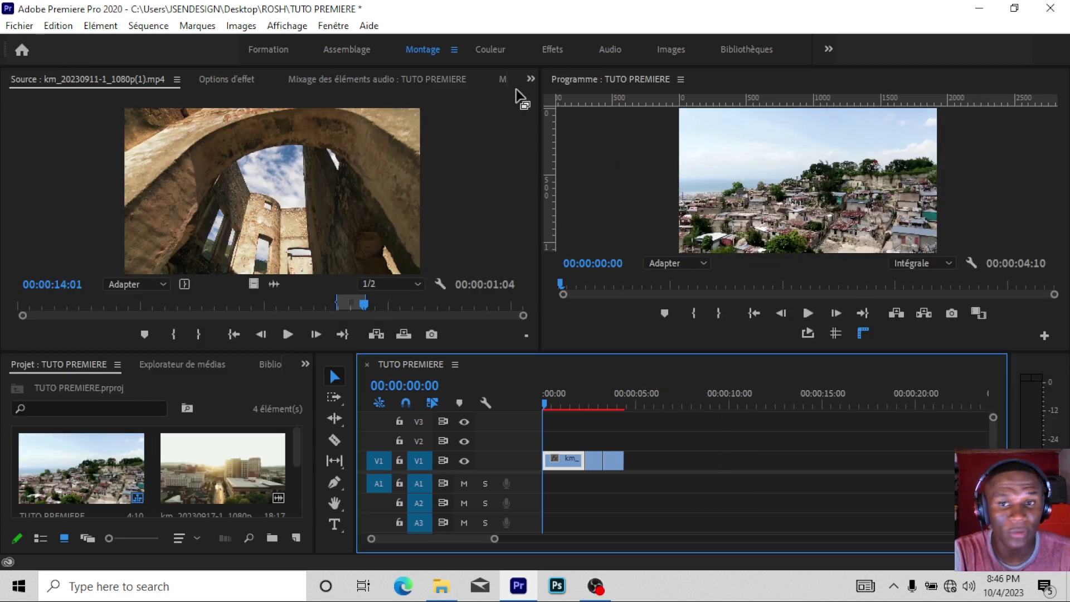
pyautogui.click(774, 82)
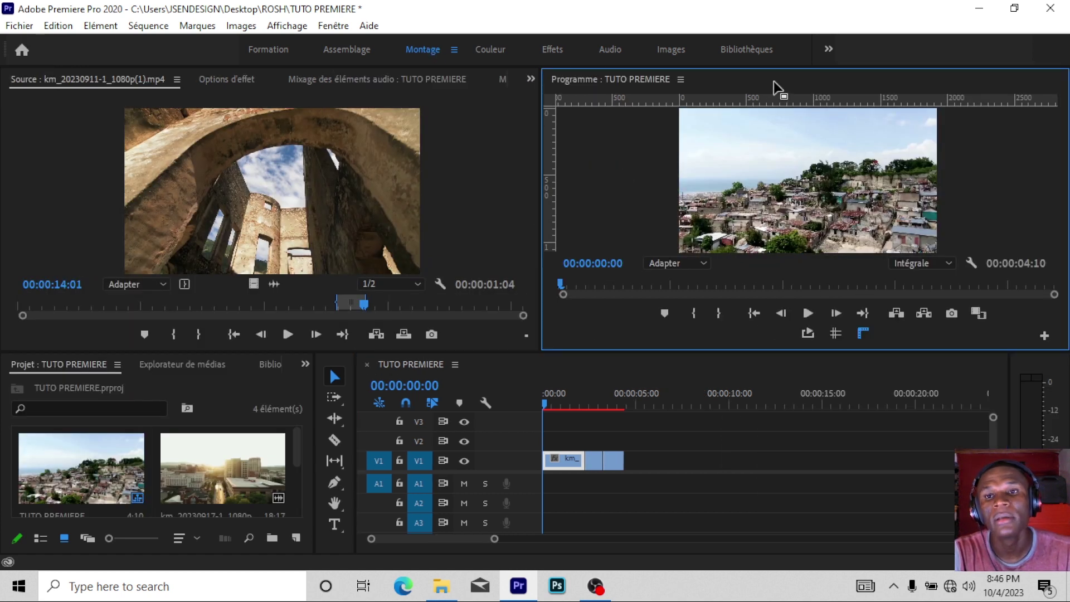
pyautogui.press('`')
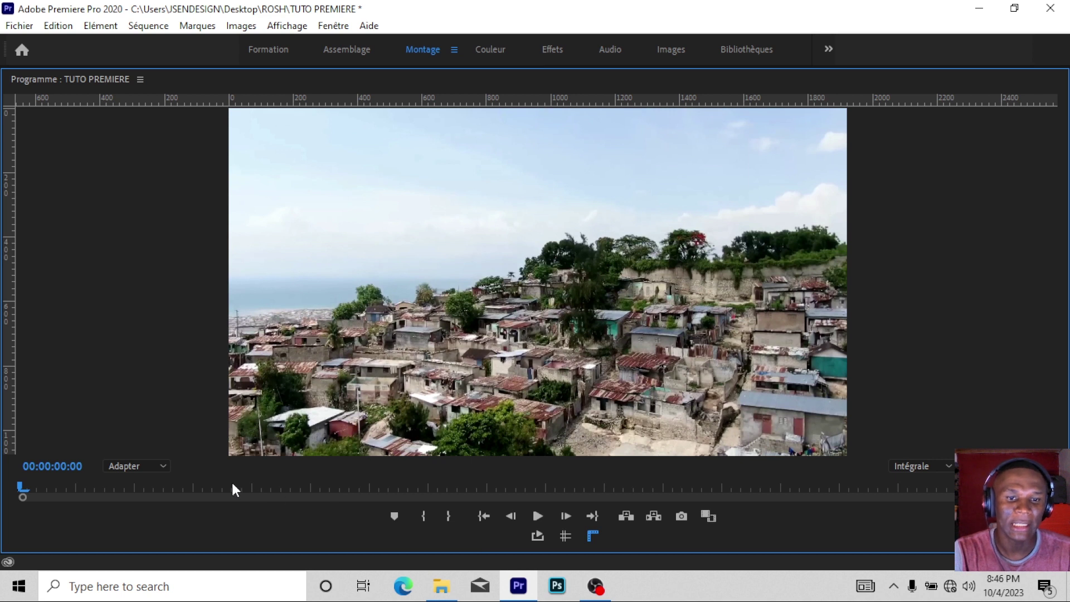
pyautogui.press('space')
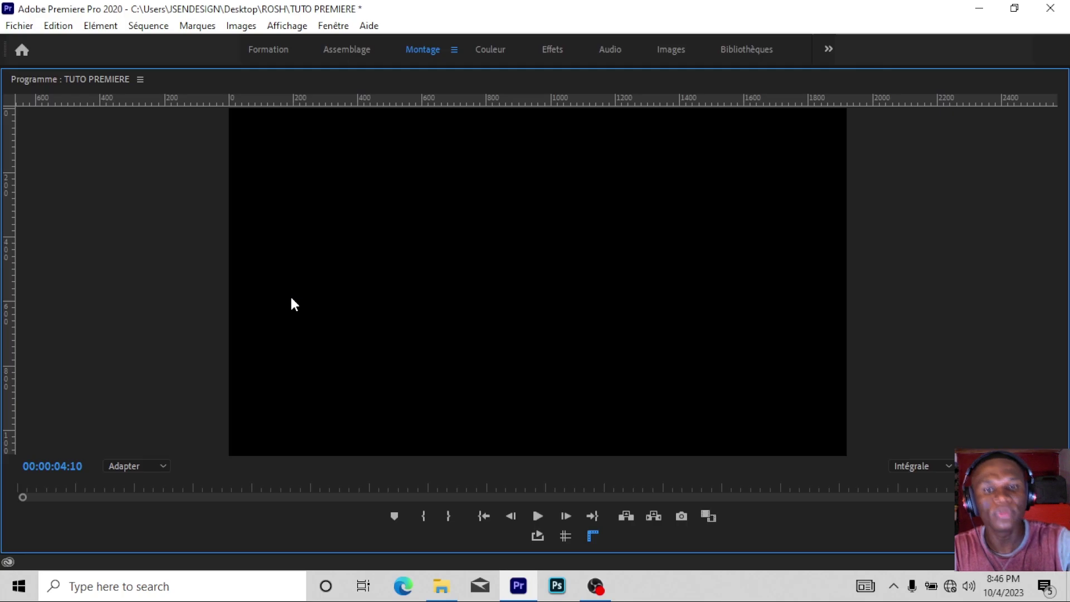
pyautogui.press('`')
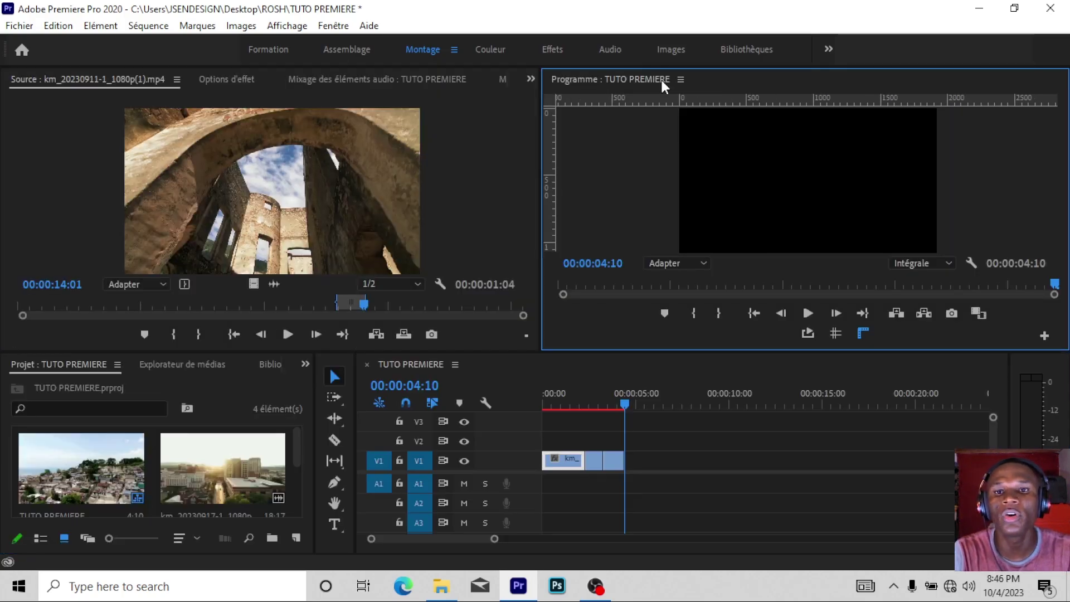
pyautogui.moveTo(625, 406); pyautogui.dragTo(550, 403)
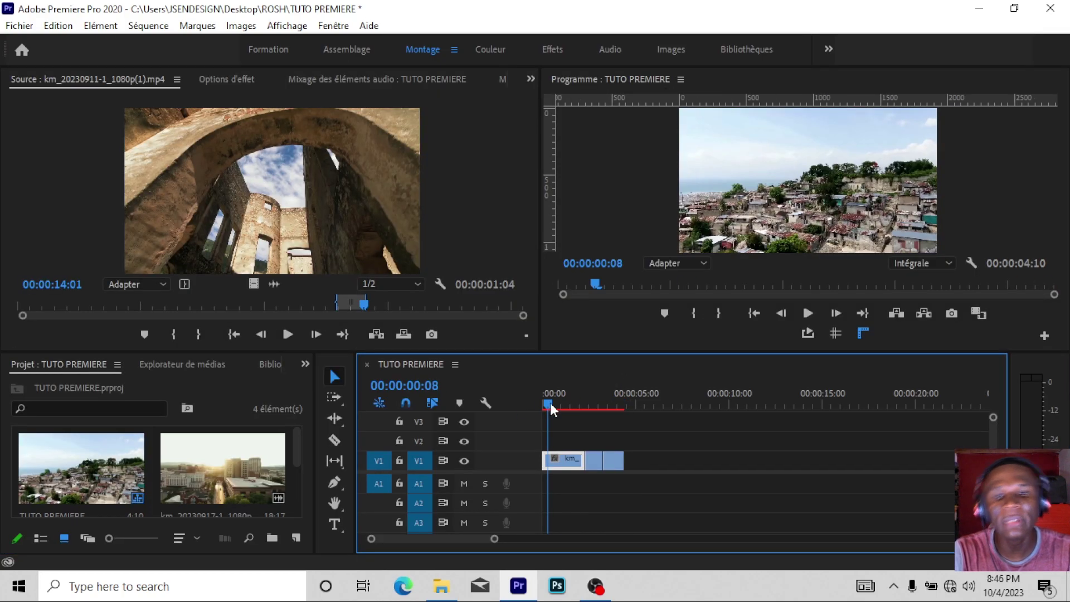